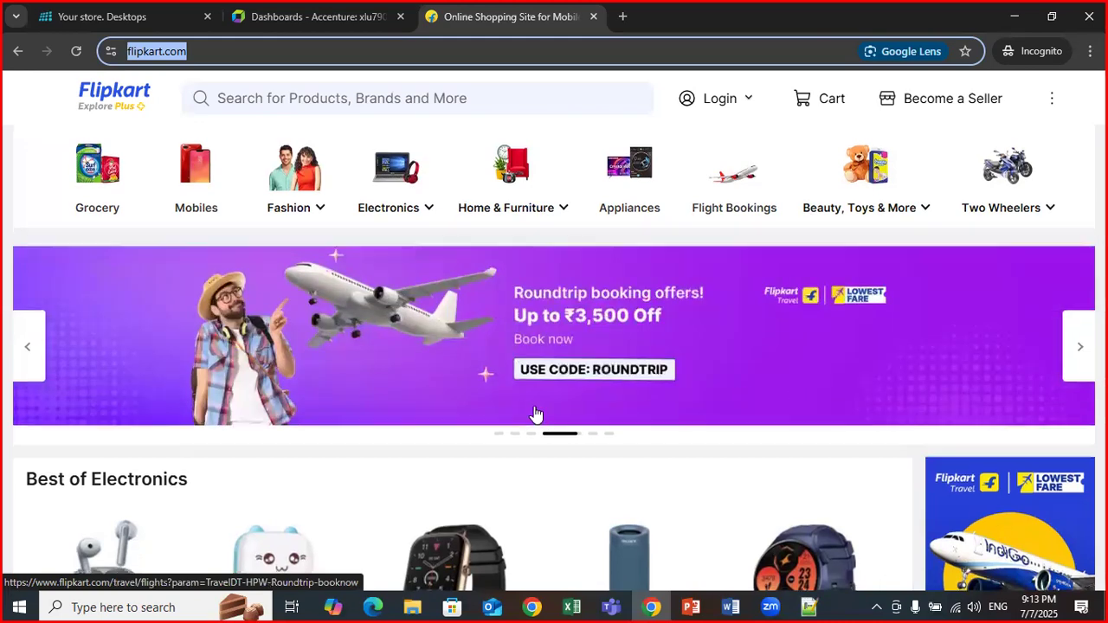
scroll(537, 410, "down", 10)
scroll(534, 408, "down", 15)
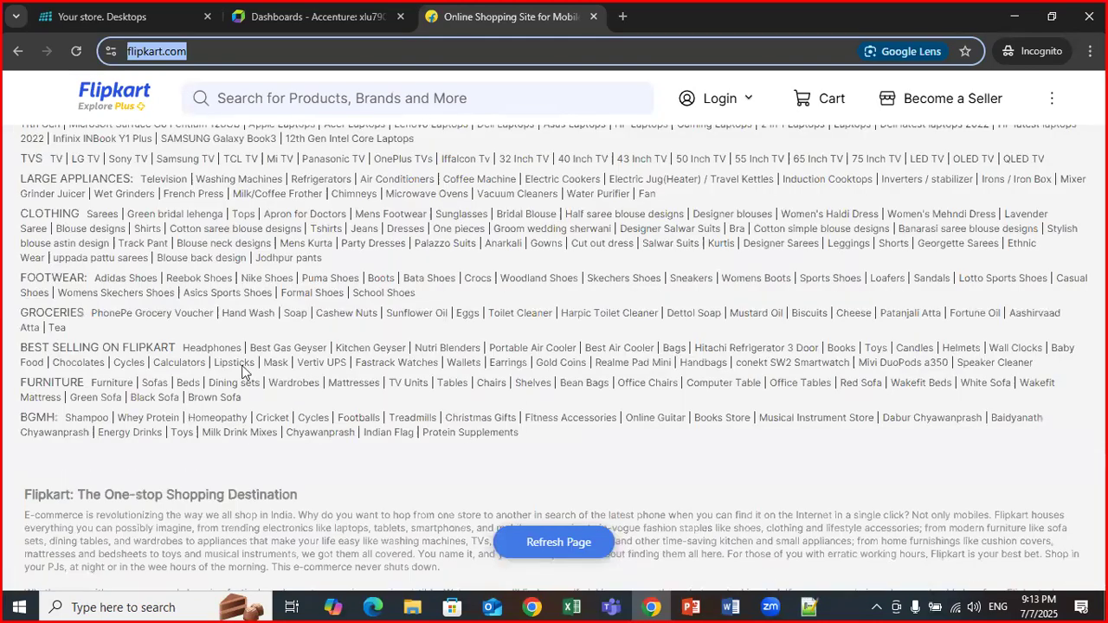
scroll(339, 386, "down", 10)
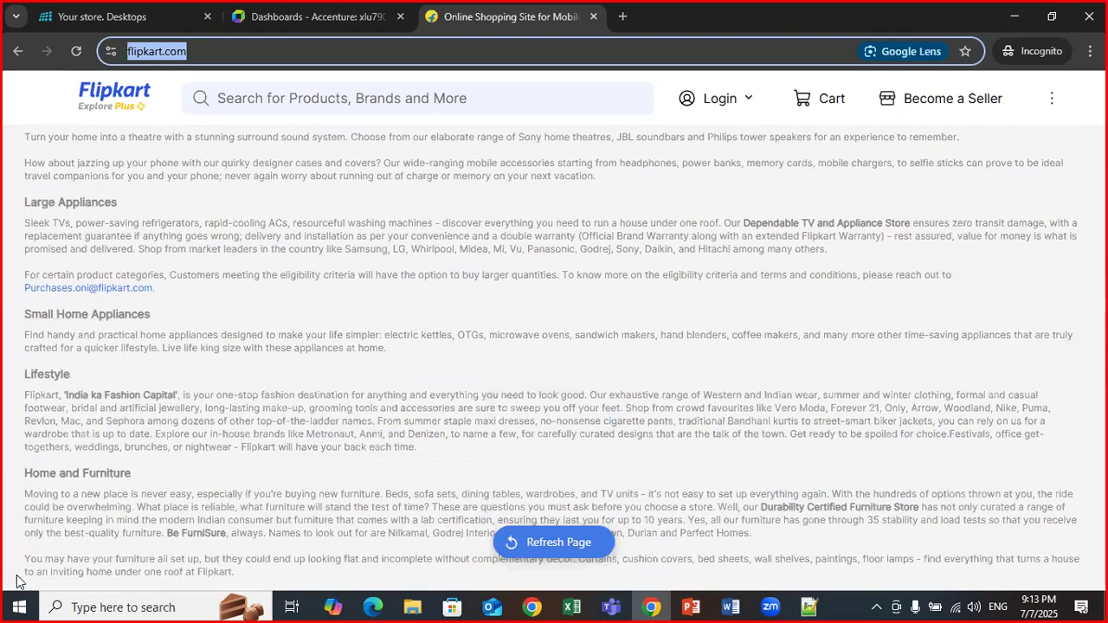
scroll(403, 351, "up", 5)
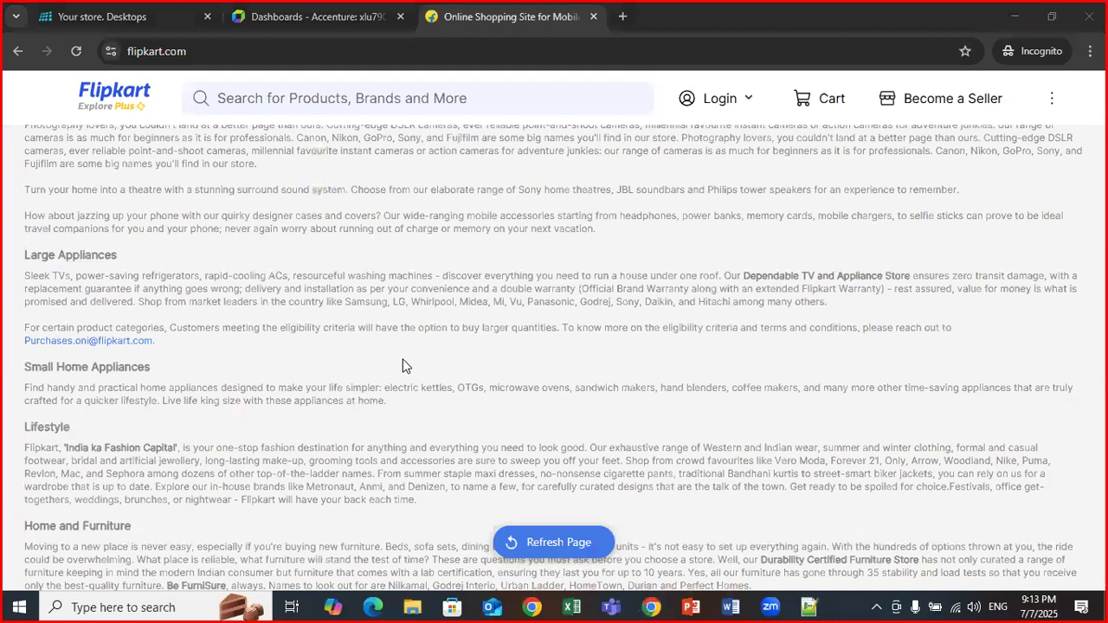
scroll(403, 366, "down", 15)
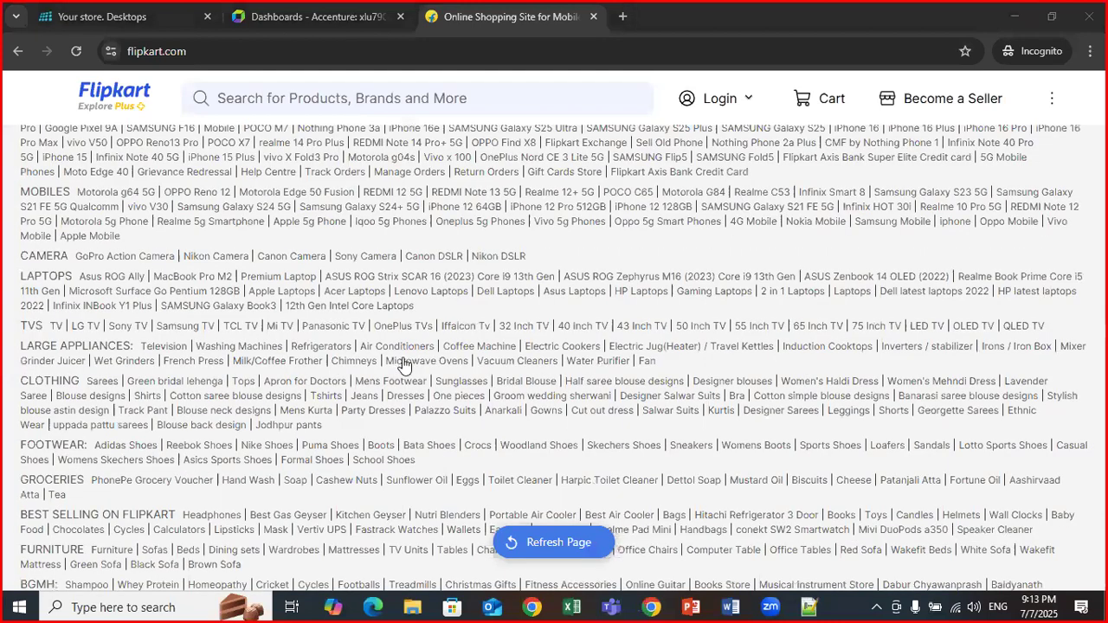
scroll(404, 366, "up", 10)
scroll(403, 365, "up", 1)
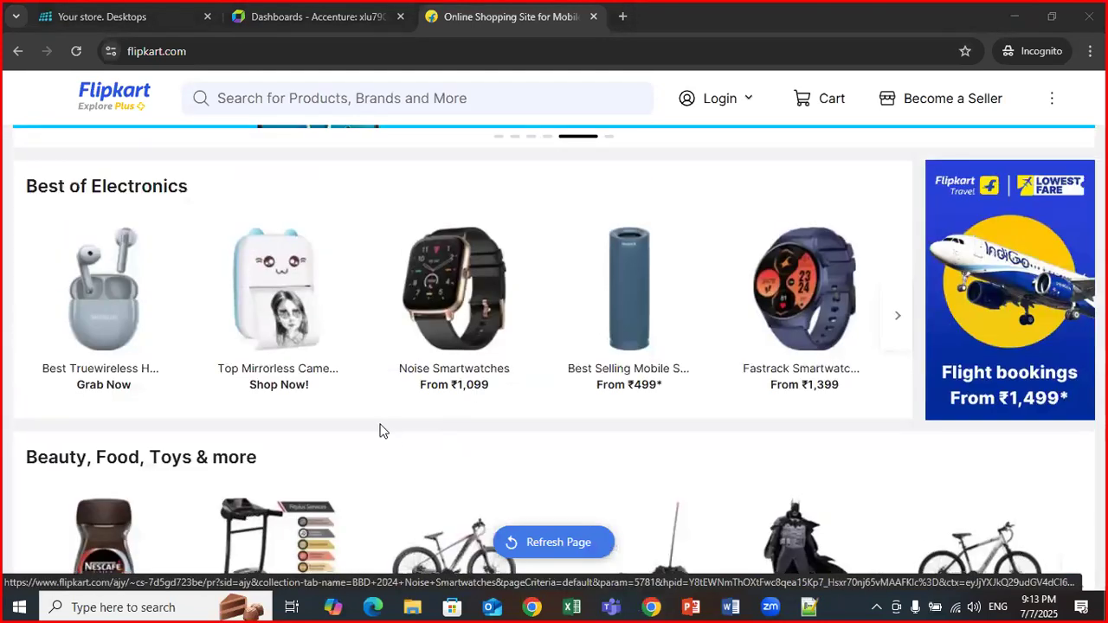
scroll(393, 437, "up", 3)
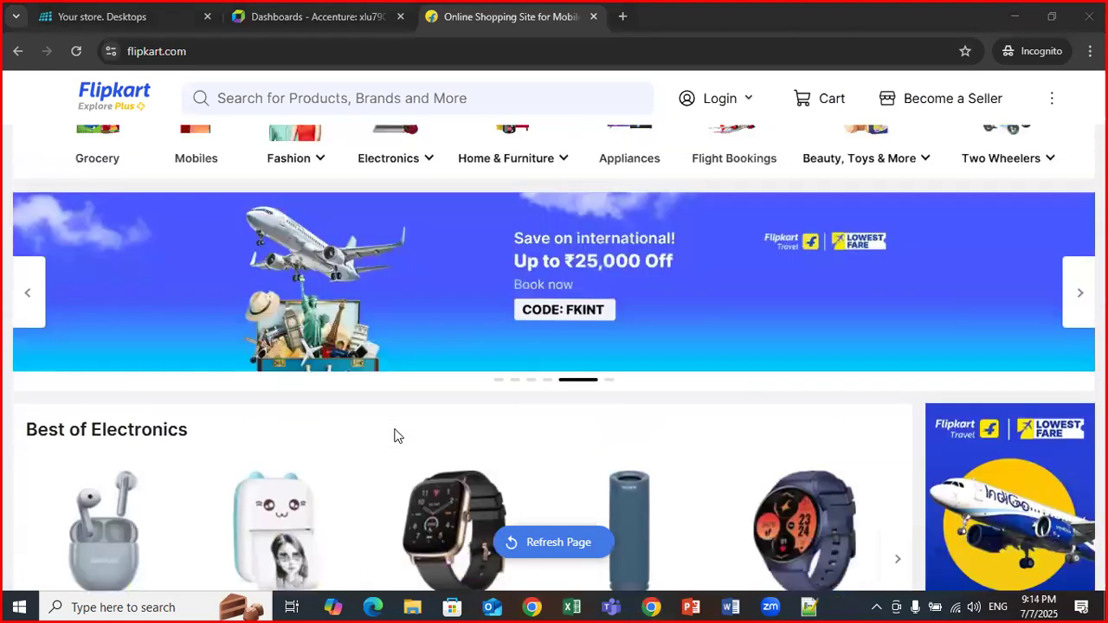
scroll(394, 436, "up", 1)
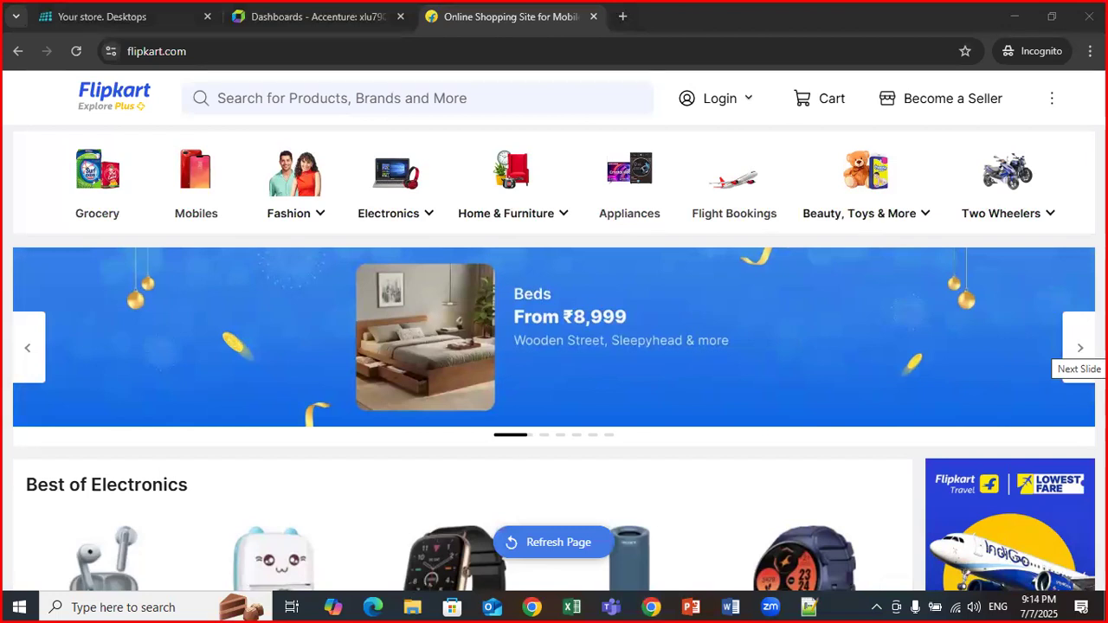
Inspect the Flipkart search box in Chrome's developer tools.
right_click(713, 239)
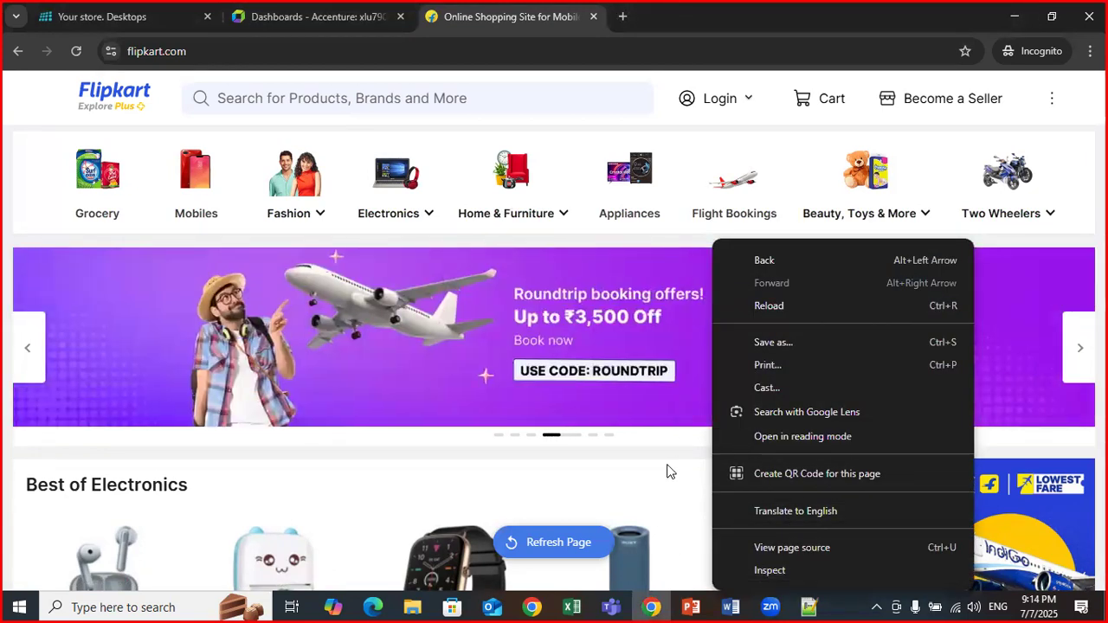
left_click(668, 464)
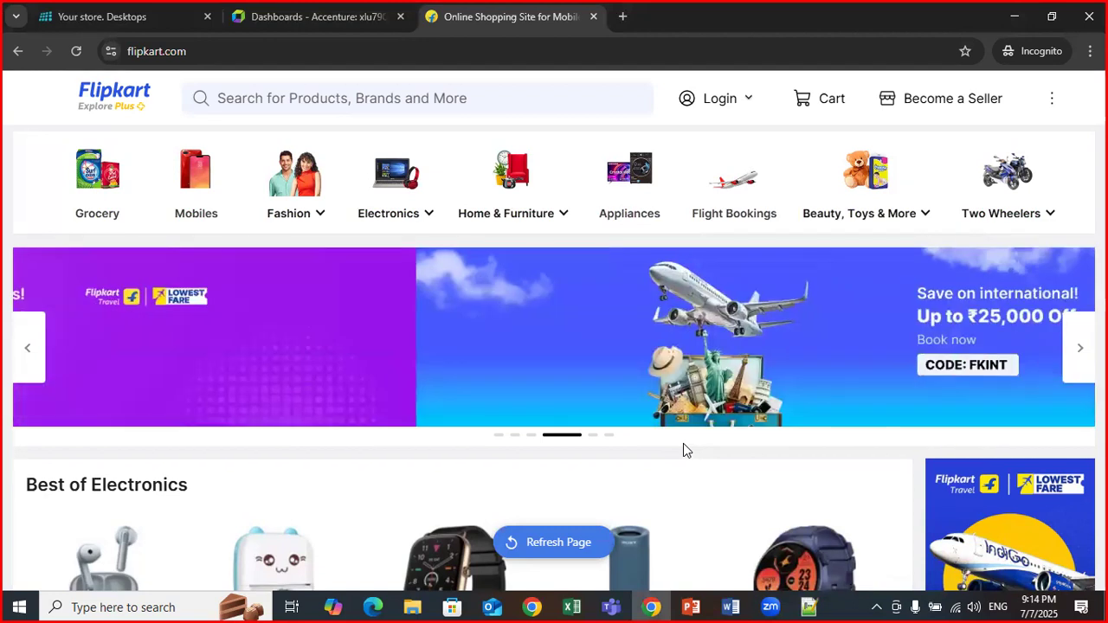
scroll(477, 454, "down", 1)
scroll(485, 405, "up", 1)
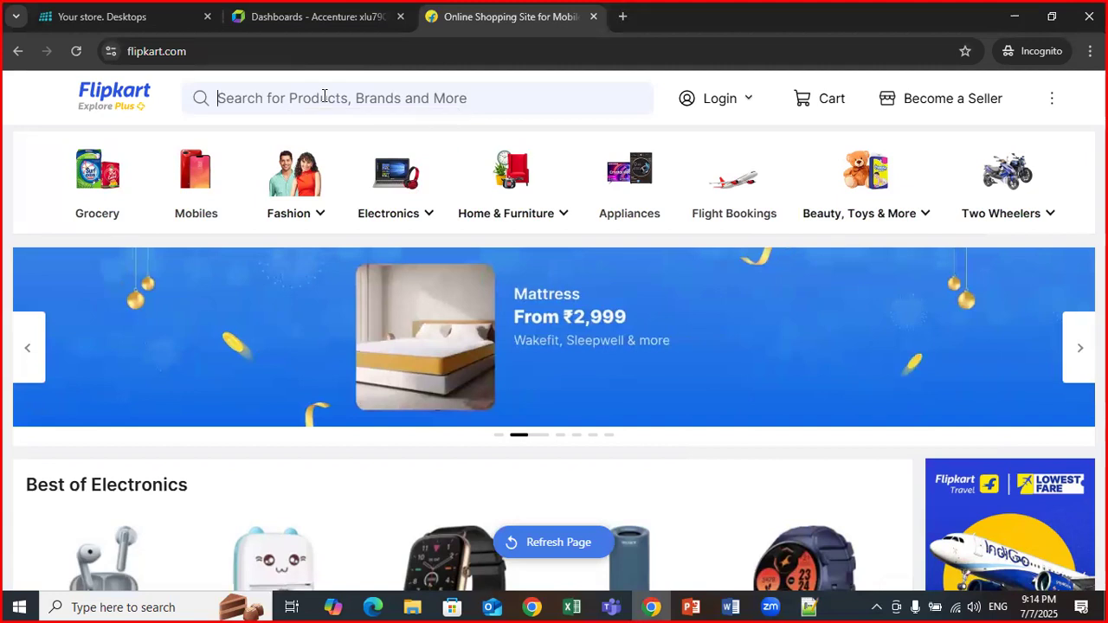
right_click(322, 94)
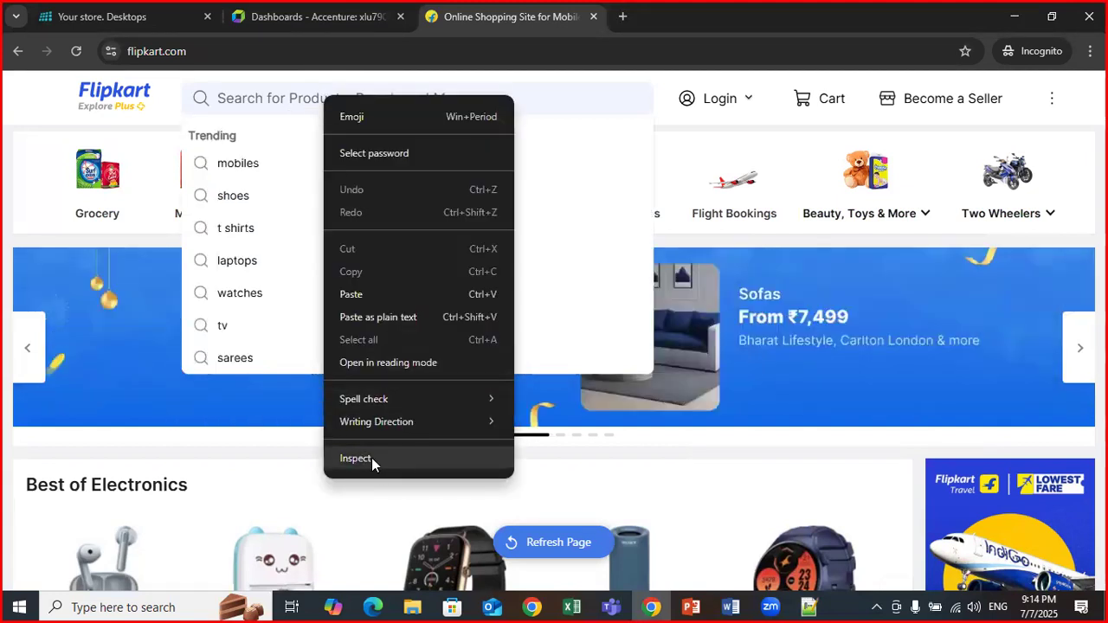
left_click(372, 457)
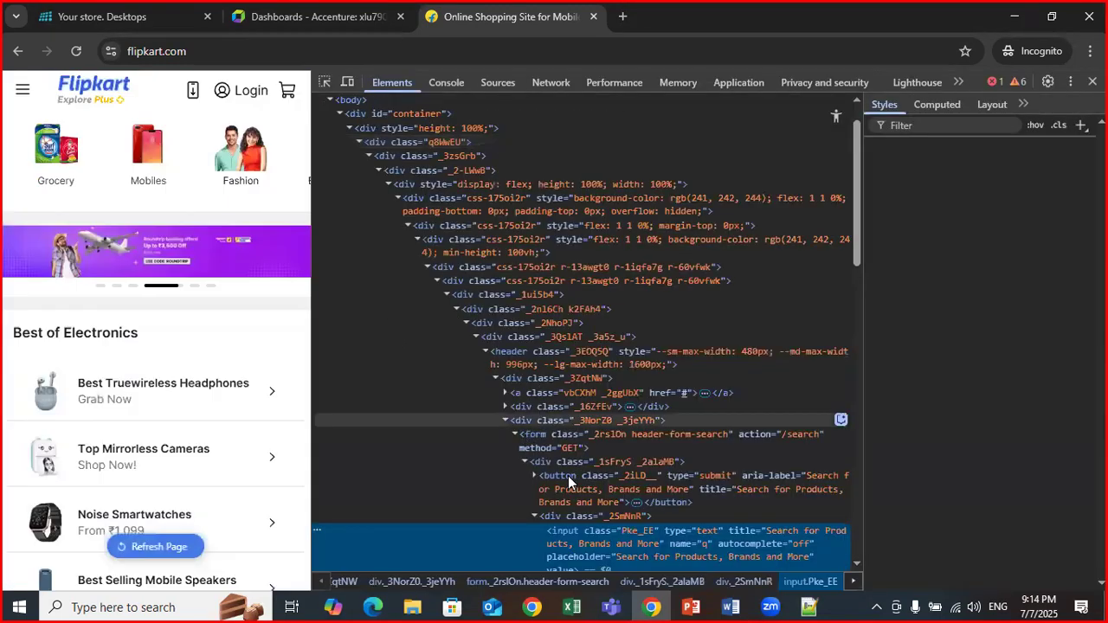
Use the element picker to show the search input's markup in Elements.
scroll(607, 384, "down", 2)
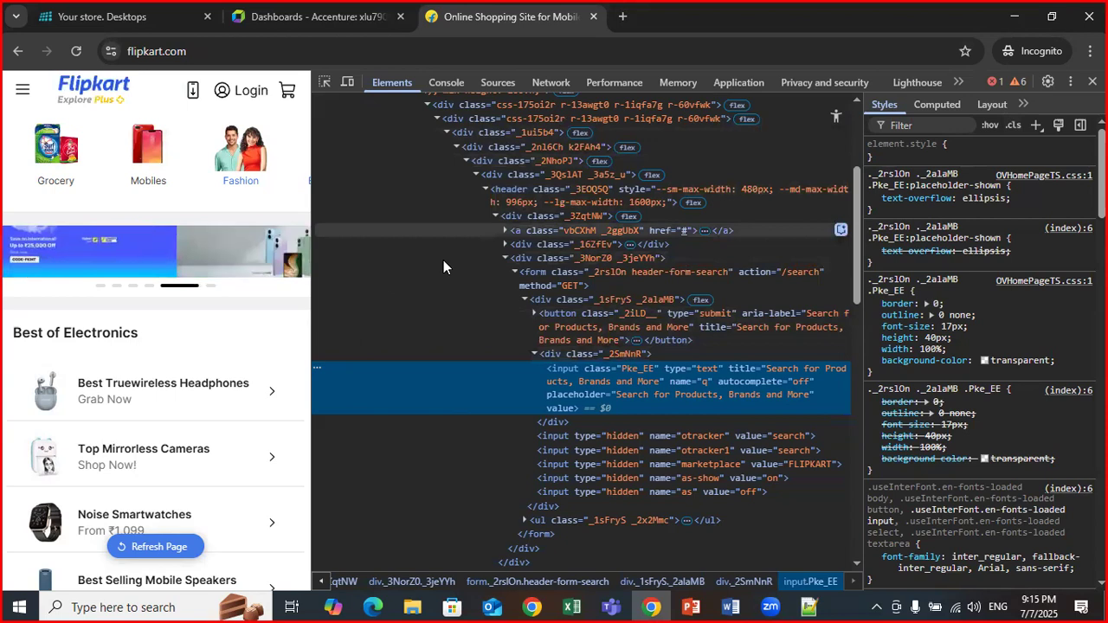
left_click(550, 83)
left_click(550, 83)
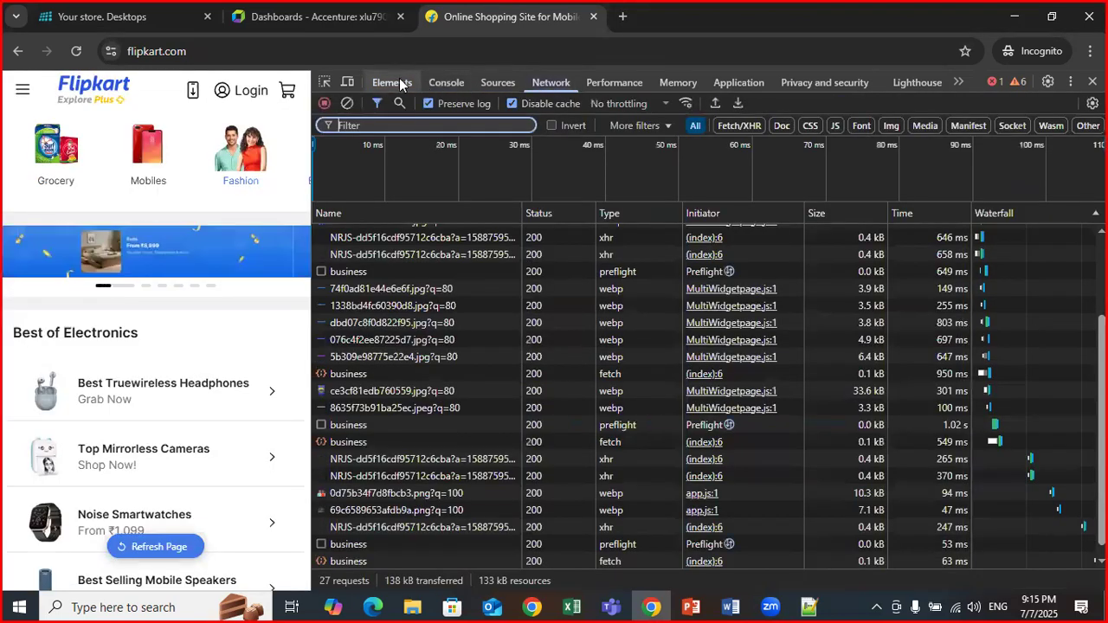
key("ctrl+shift+c")
left_click(596, 398)
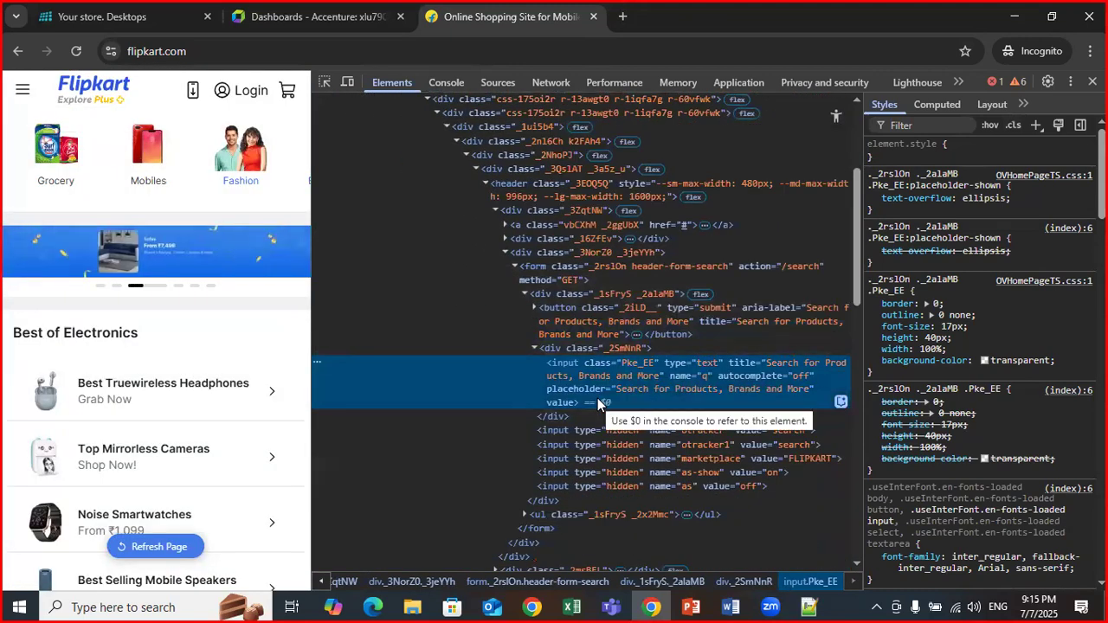
Review the Flipkart page's network requests and timings in the Network panel.
left_click(558, 81)
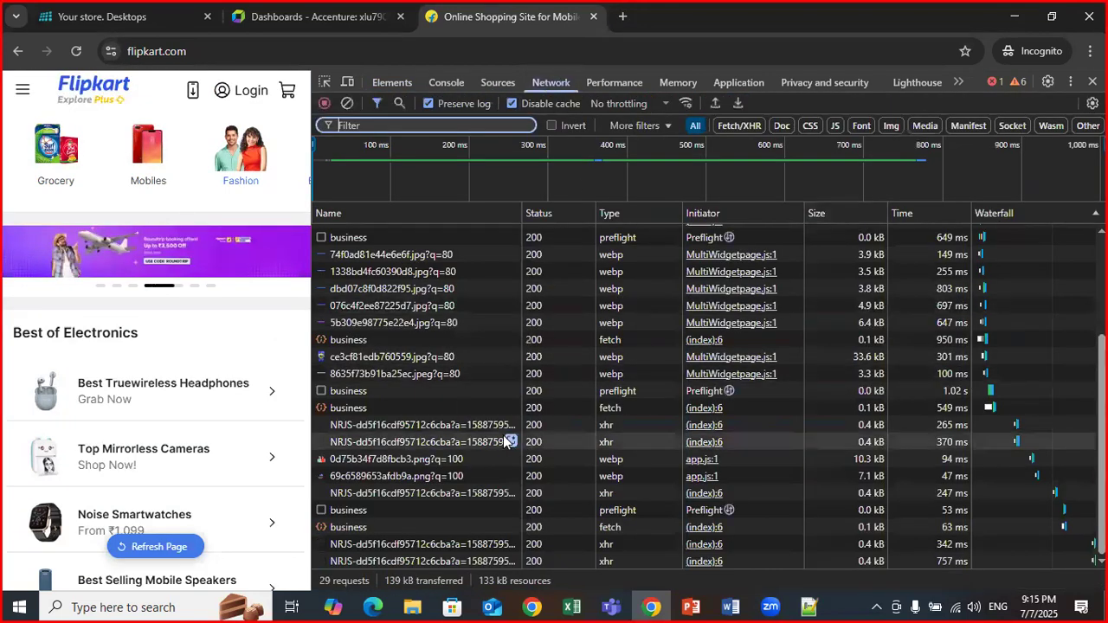
scroll(398, 284, "up", 2)
scroll(370, 412, "down", 2)
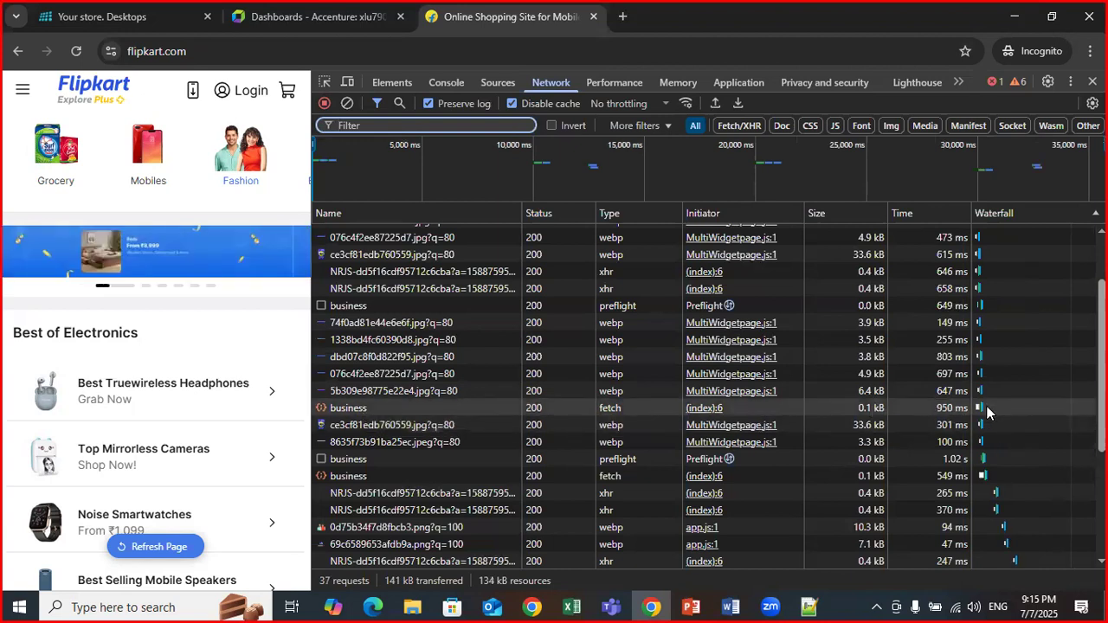
mouse_move(982, 410)
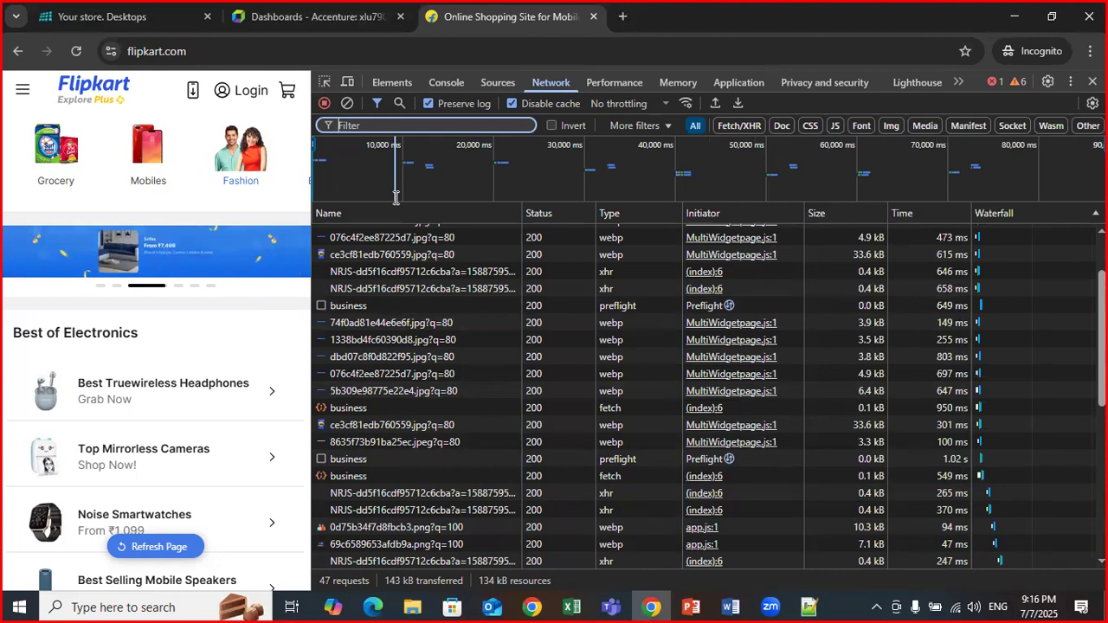
Close the developer tools and the Flipkart tab.
key("F12")
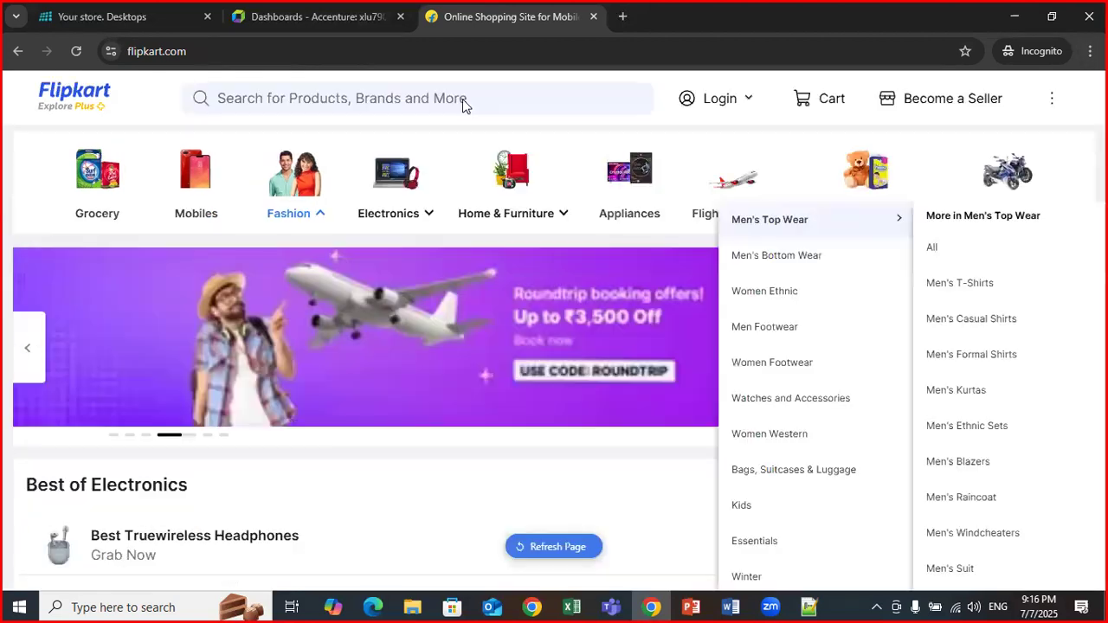
right_click(428, 24)
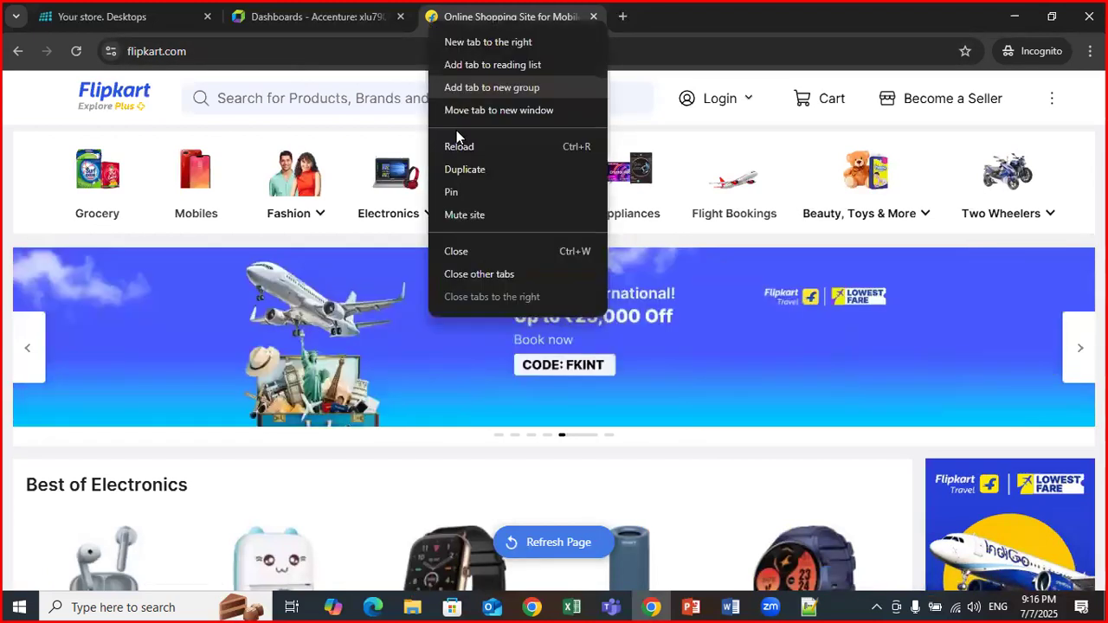
left_click(463, 253)
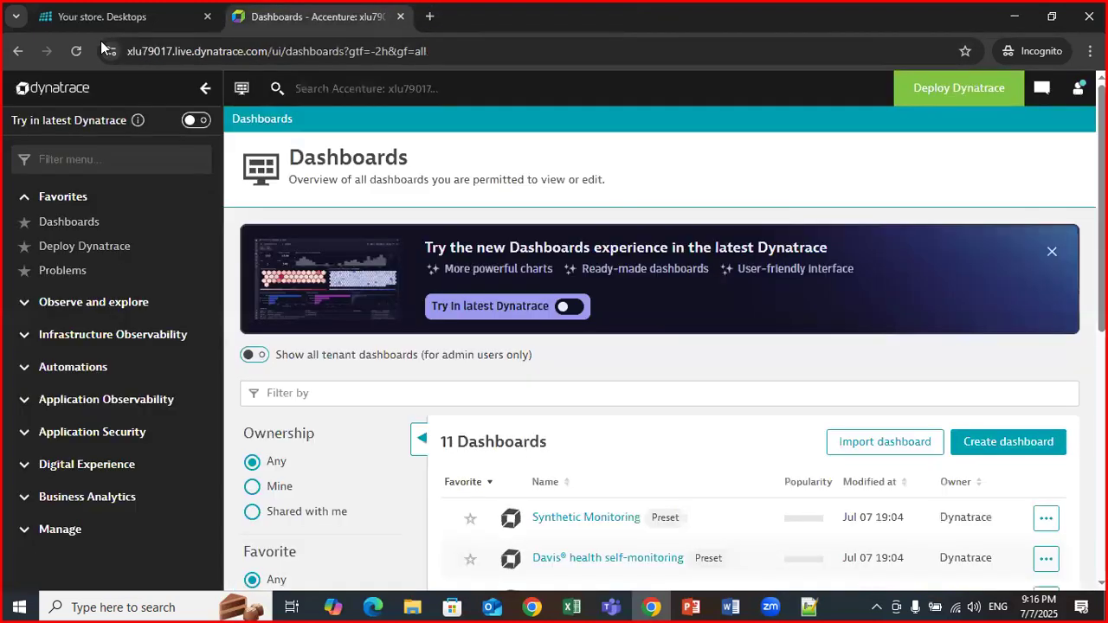
Trim the nopCommerce address back to the root 192.168.1.7, then bring up Windows search.
left_click(102, 17)
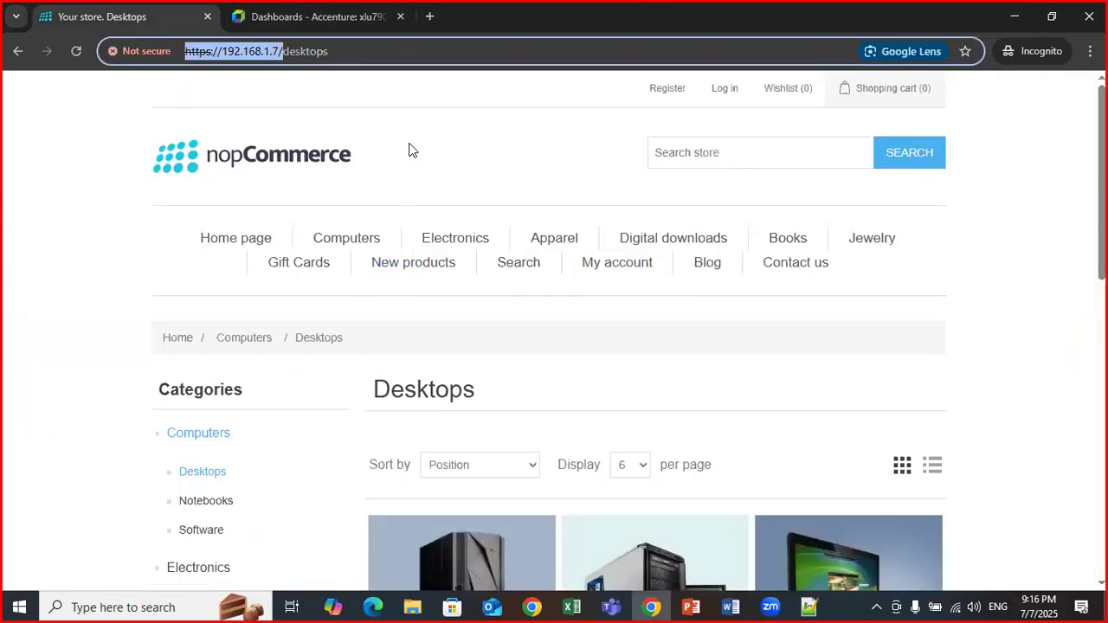
left_click_drag(284, 51, 412, 49)
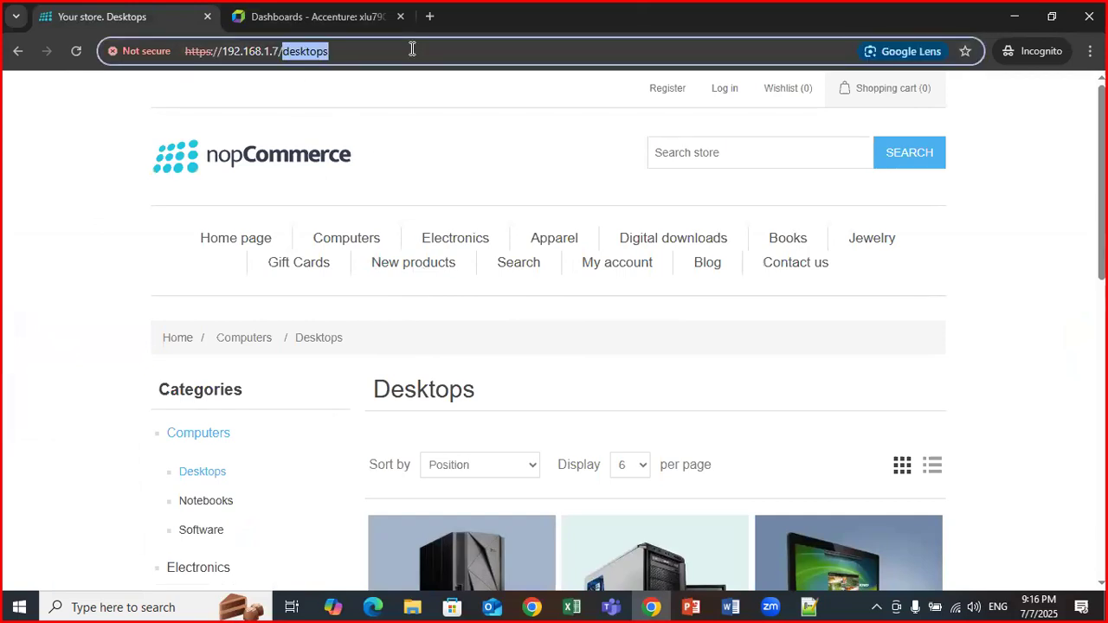
key("BackSpace")
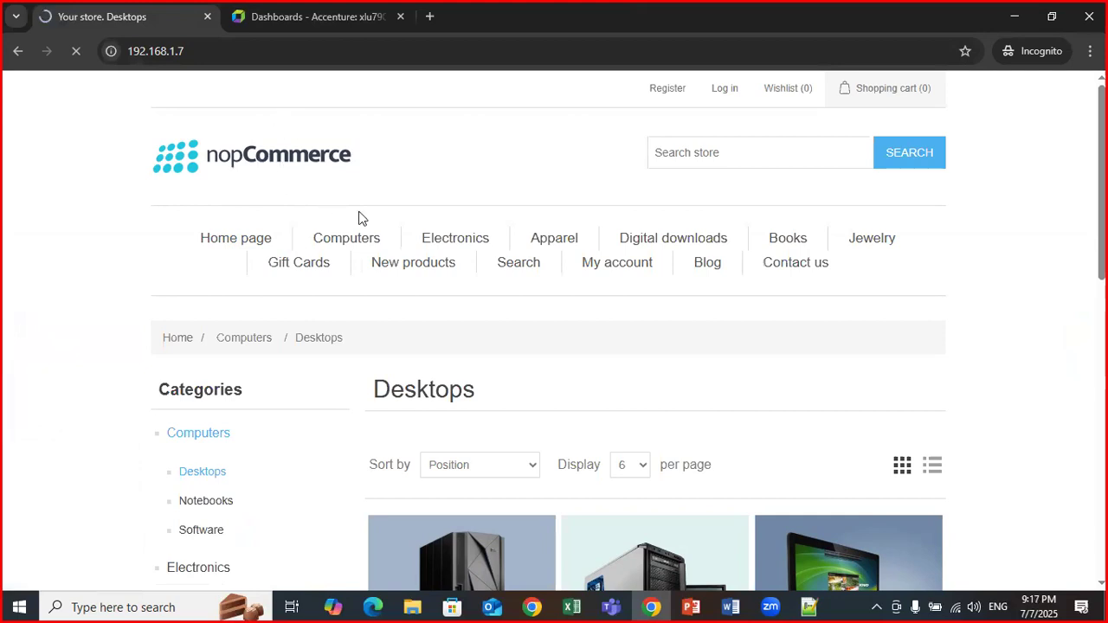
left_click(208, 49)
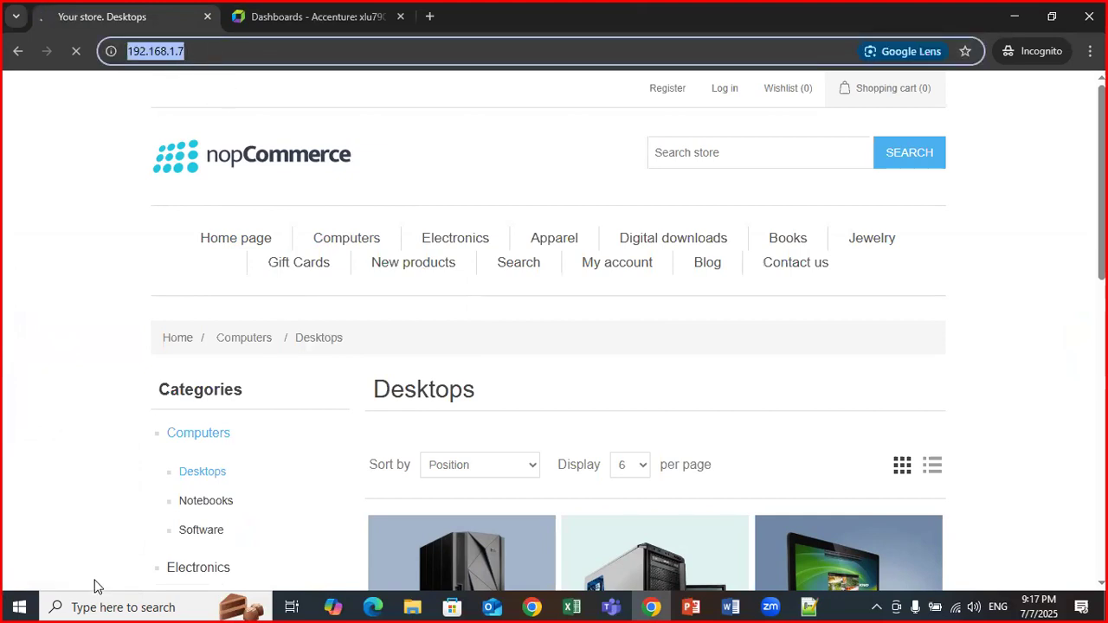
left_click(103, 606)
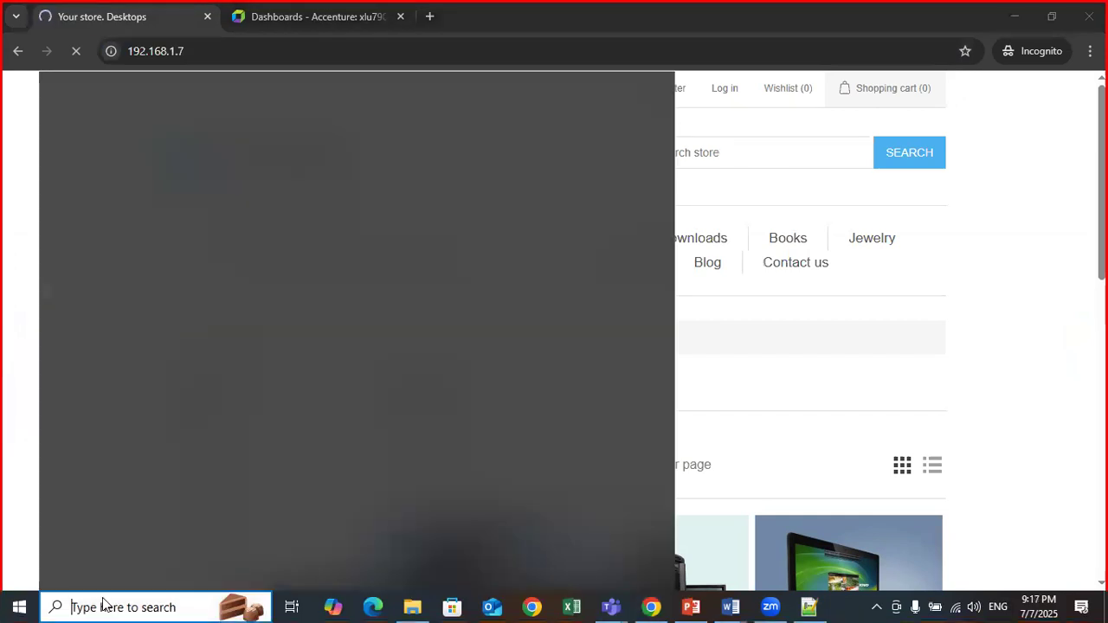
Launch IIS Manager, view the test.nopcommerce.com site under Sites, then minimize it.
type("iis")
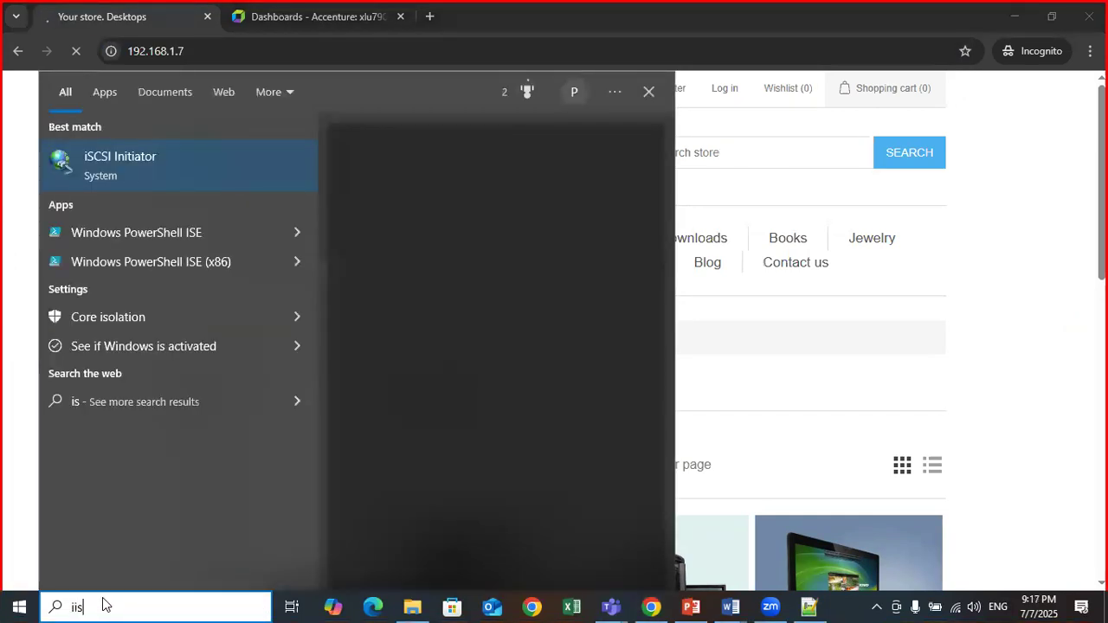
left_click(394, 291)
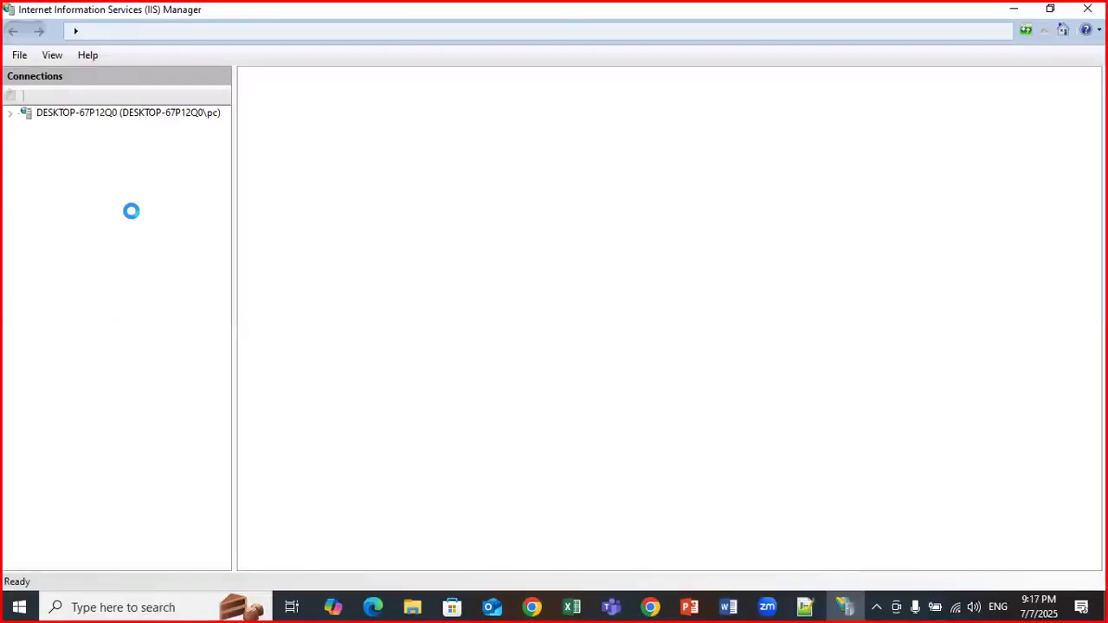
left_click(10, 114)
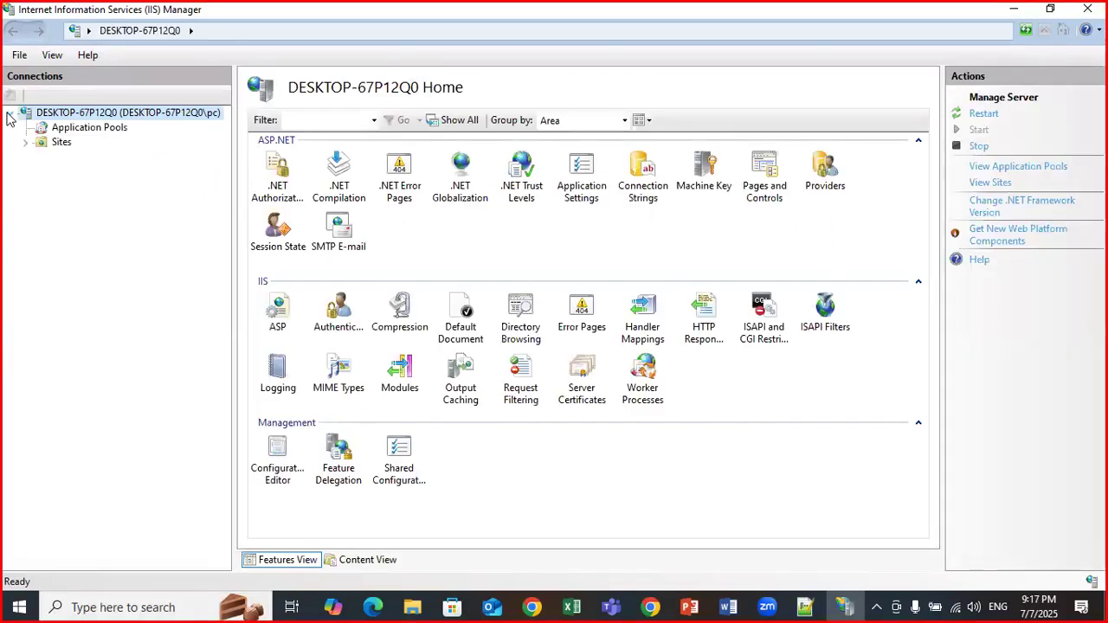
left_click(24, 143)
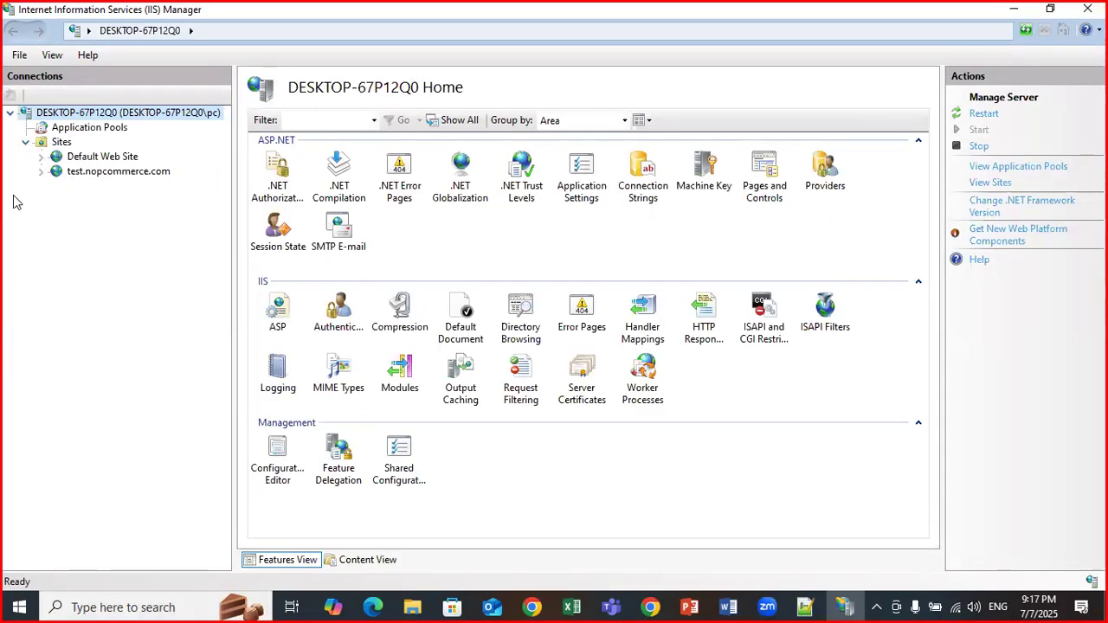
left_click(55, 176)
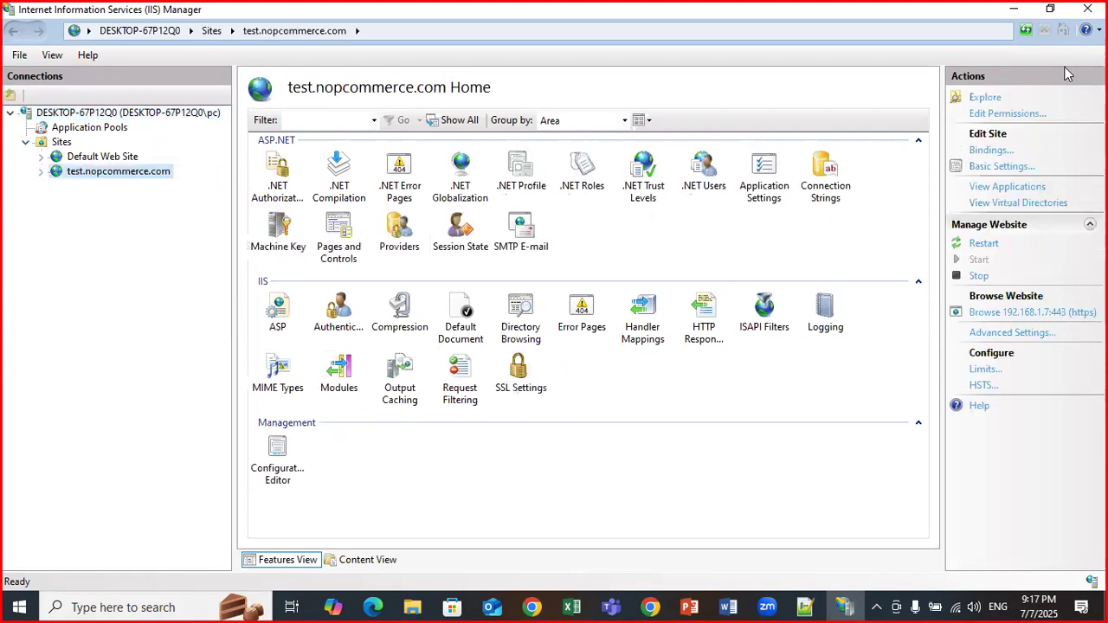
left_click(1014, 16)
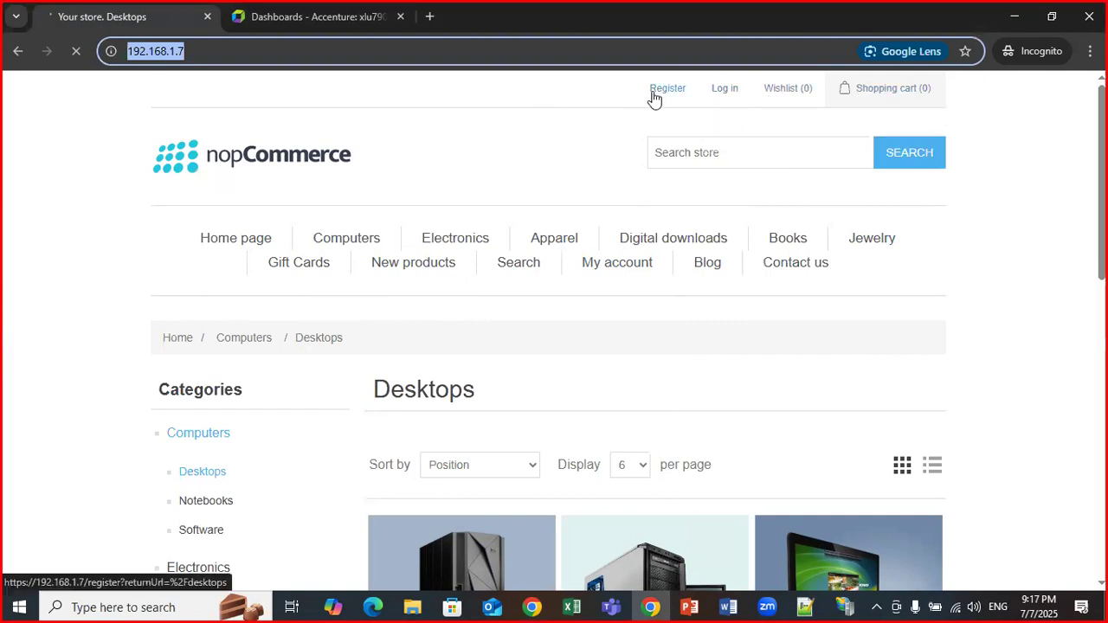
Search 'sql' and launch SQL Server Management Studio 20.
left_click(96, 606)
type("s")
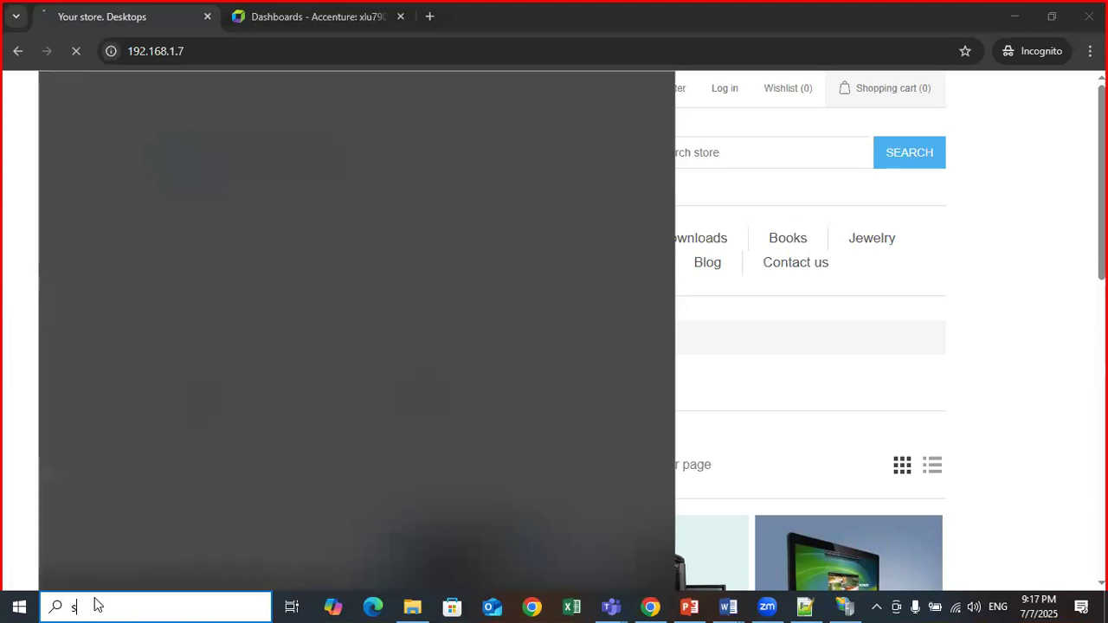
type("ql")
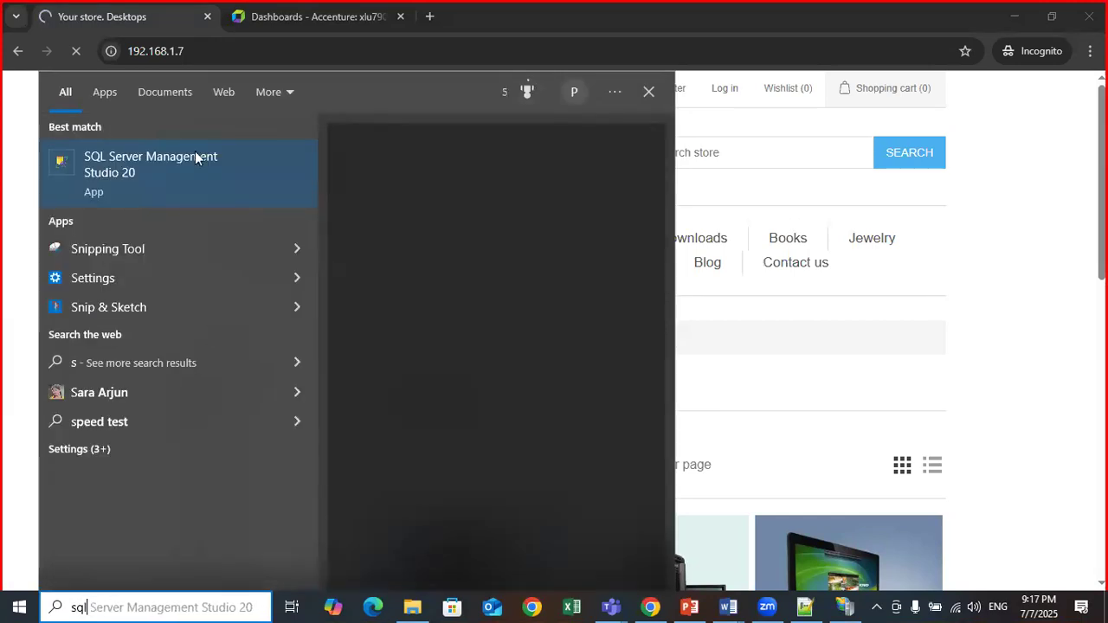
left_click(164, 176)
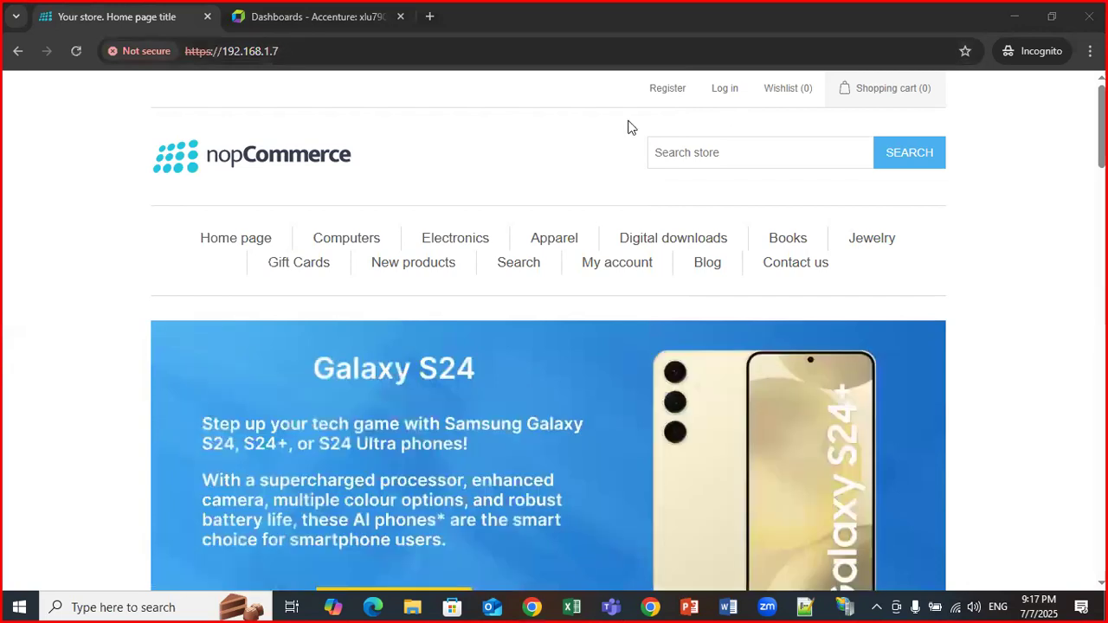
On the Register page, enter the customer's first name, last name and e-mail.
left_click(666, 92)
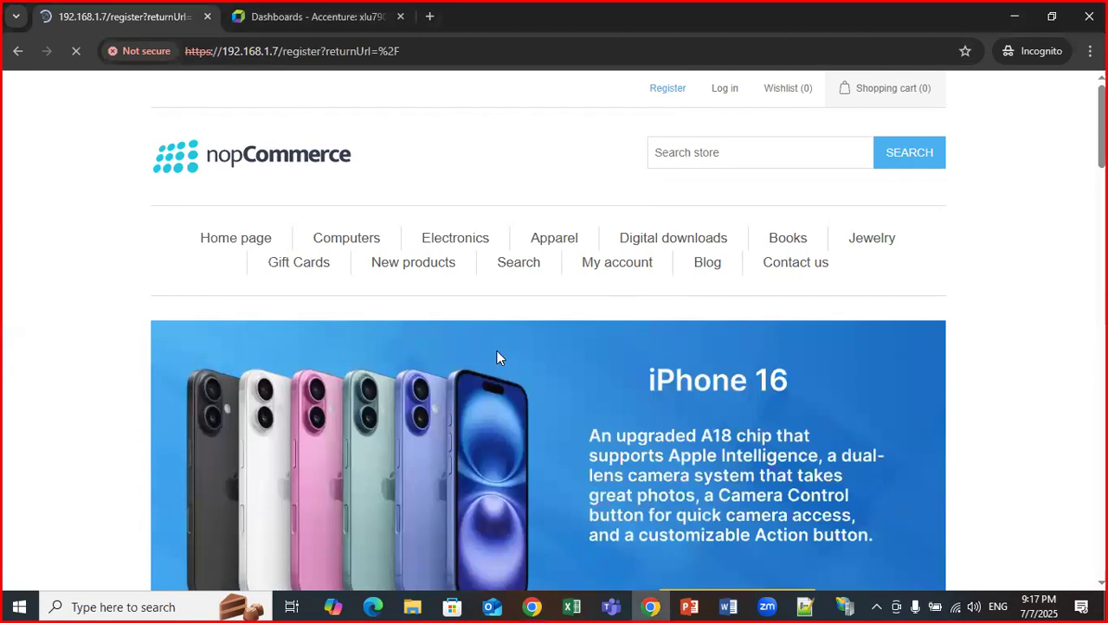
scroll(397, 299, "down", 2)
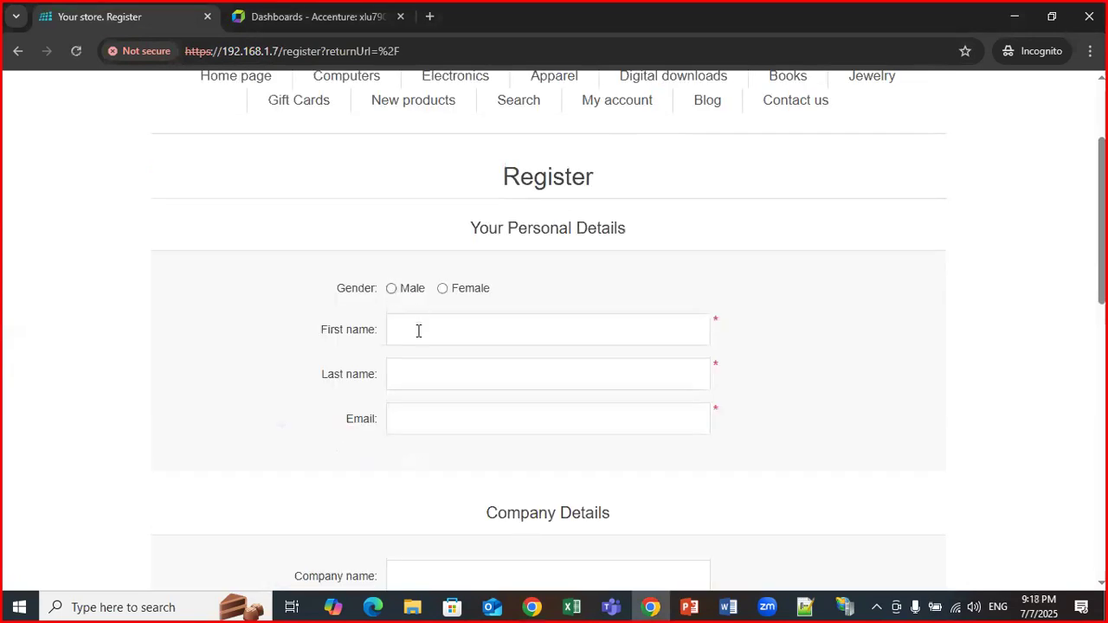
left_click(419, 330)
type("perfdemo")
key("Tab")
type("u")
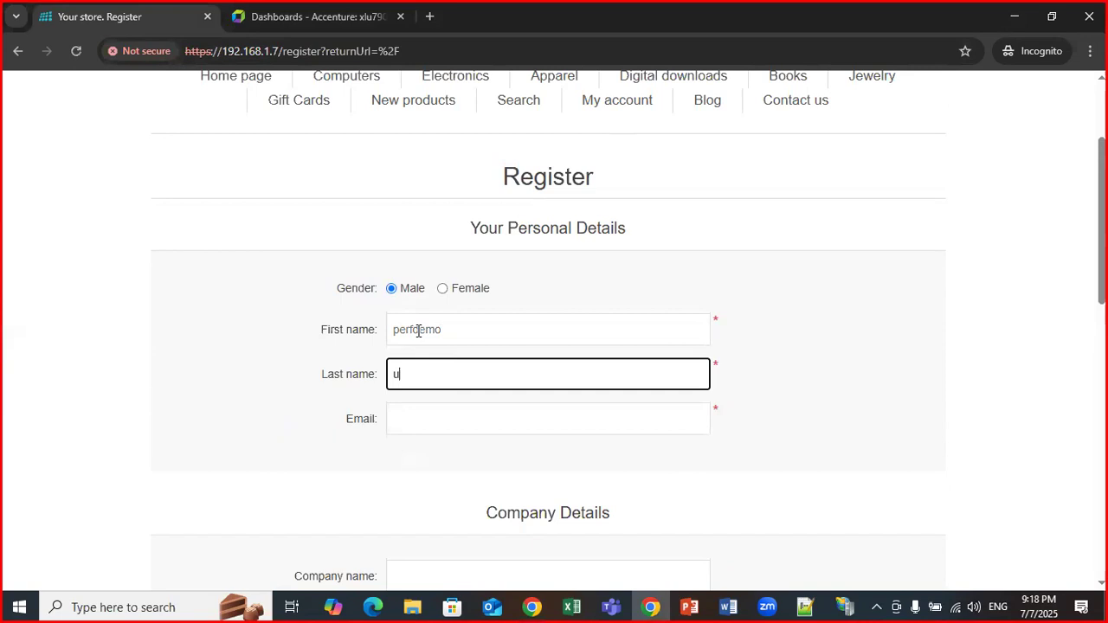
type("ser")
key("Tab")
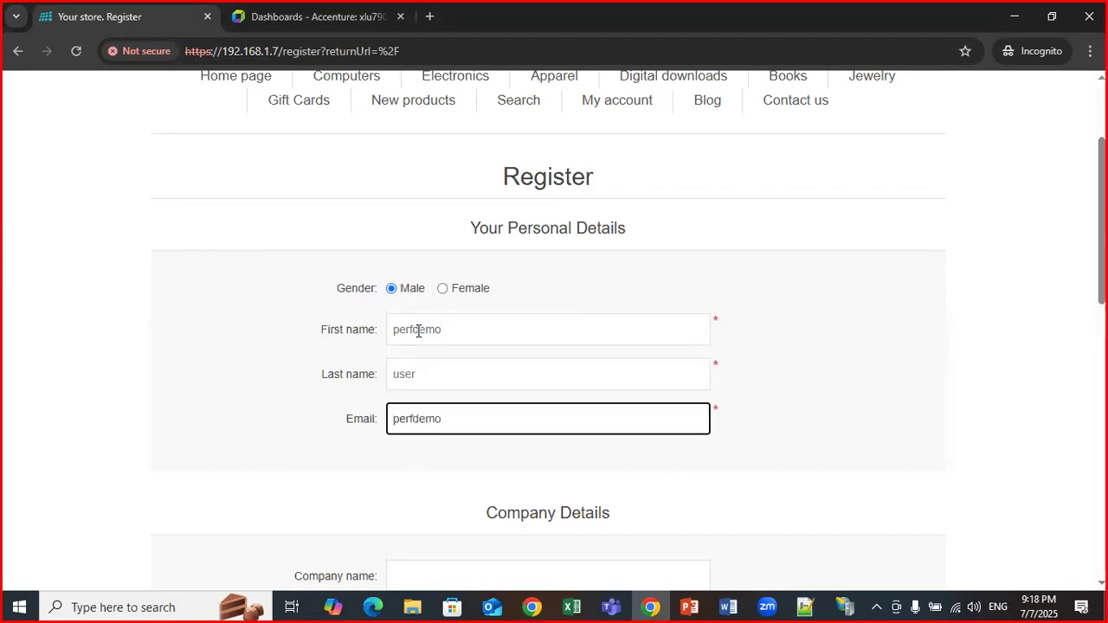
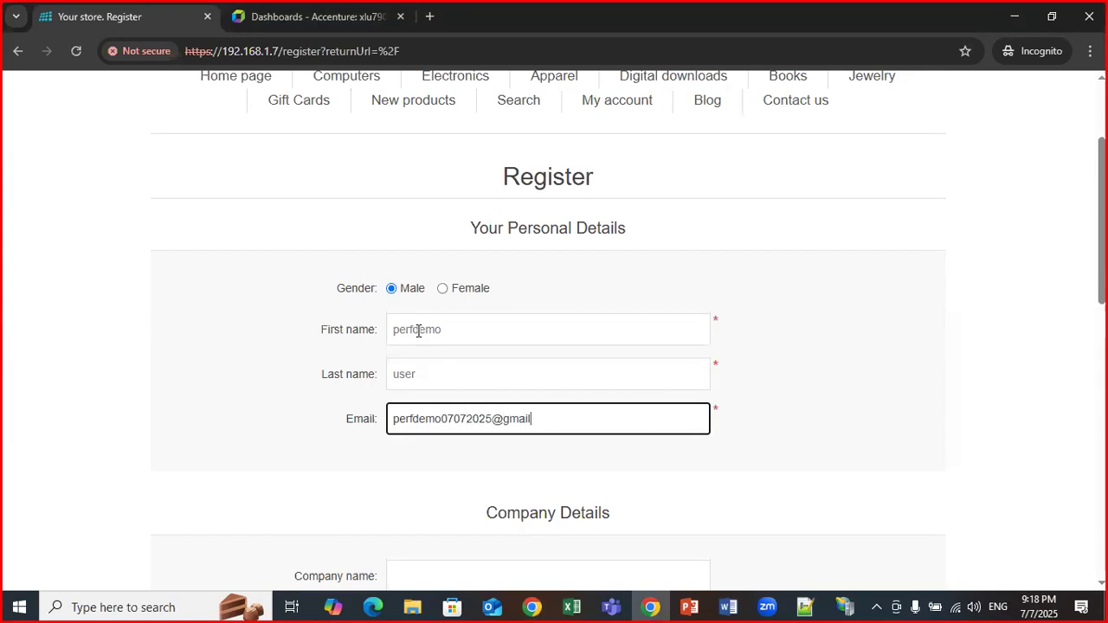
Enter the account password and confirm it.
scroll(445, 358, "down", 3)
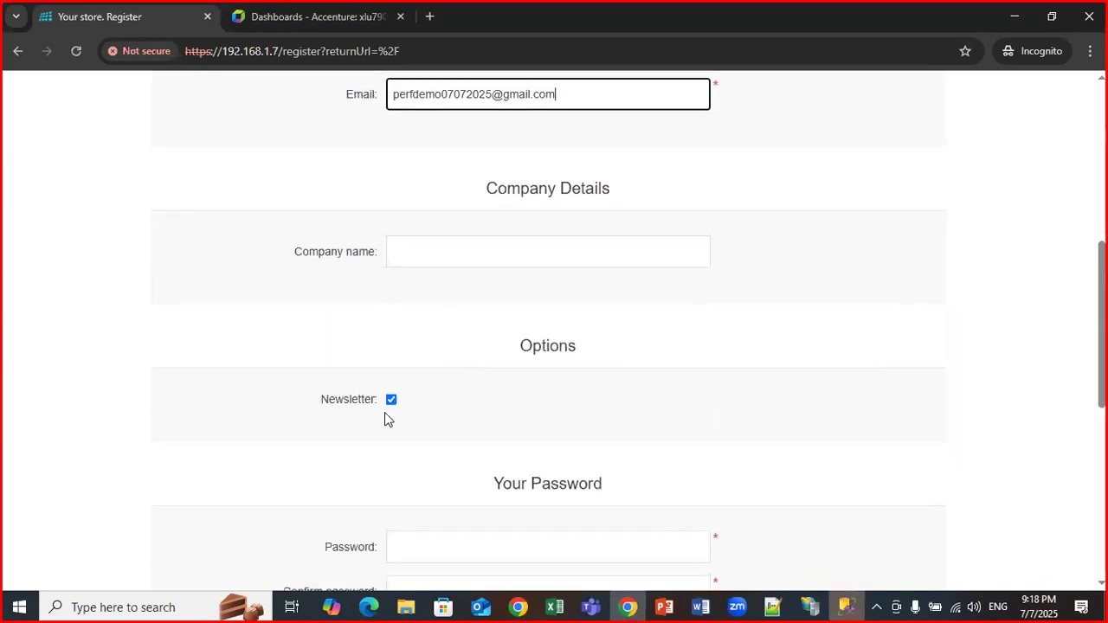
scroll(401, 378, "down", 1)
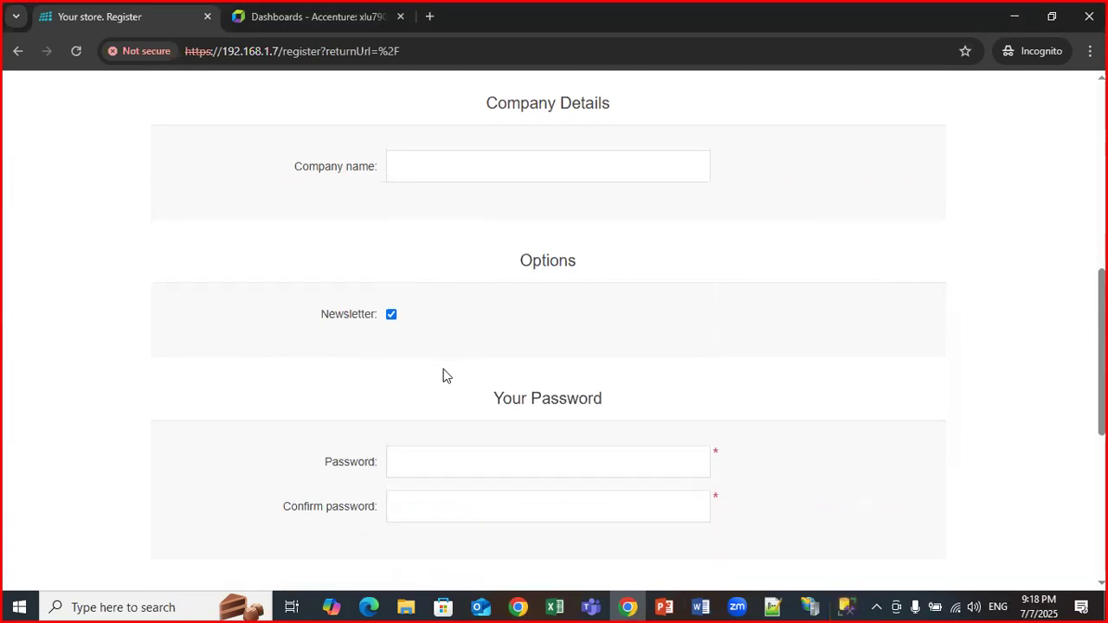
scroll(445, 376, "down", 2)
left_click(437, 307)
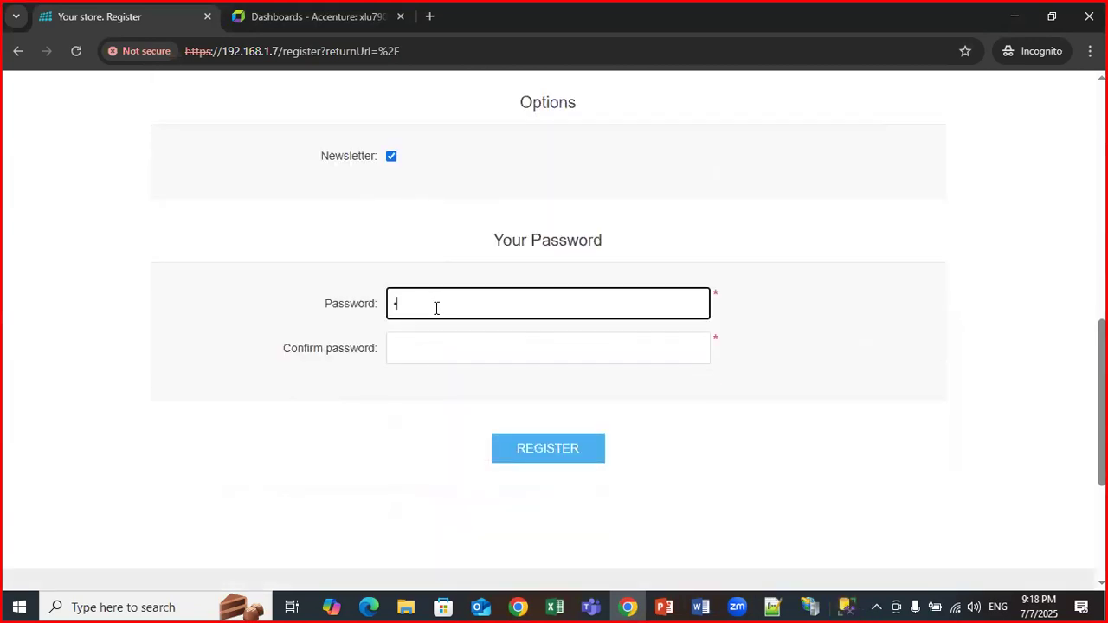
type("••••••••••••")
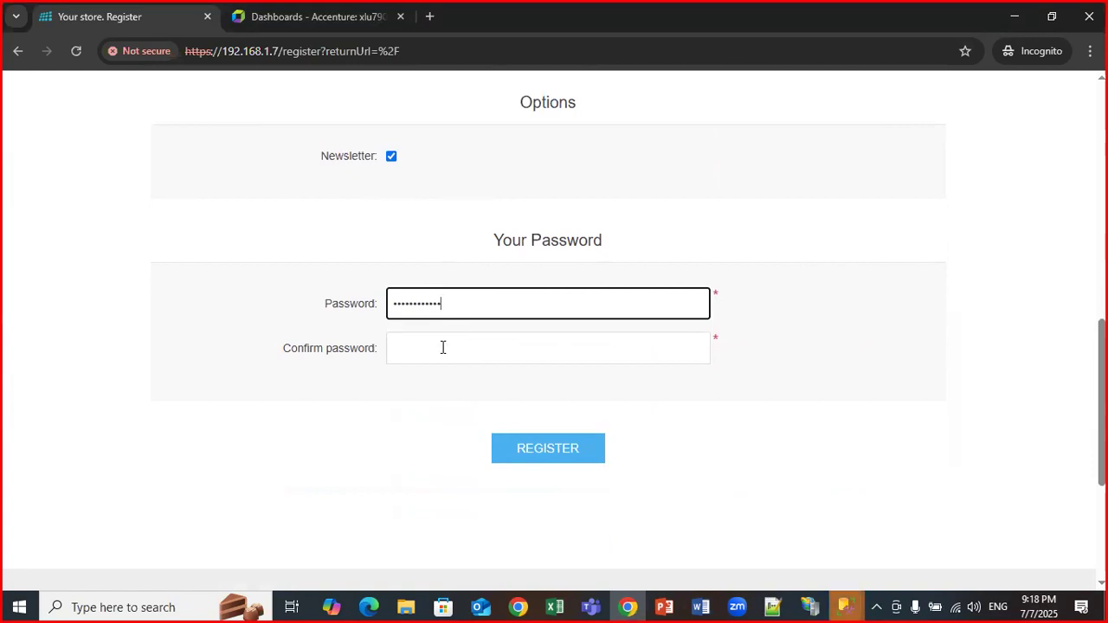
left_click(443, 347)
type("••••")
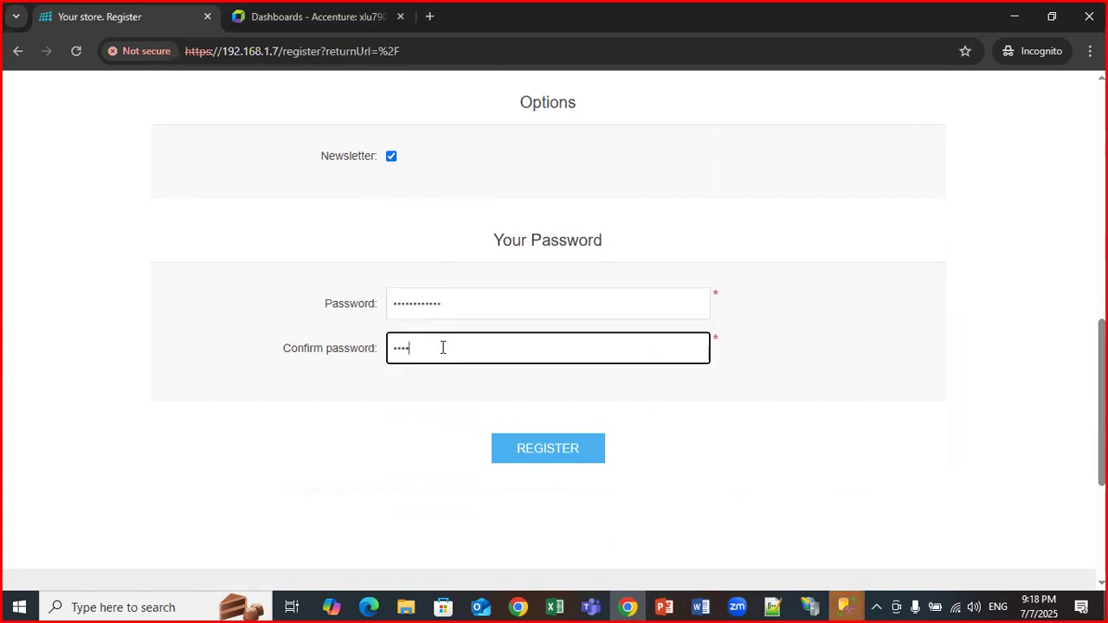
type("••••••••")
Double-check the entered e-mail and submit the registration form.
scroll(546, 257, "up", 5)
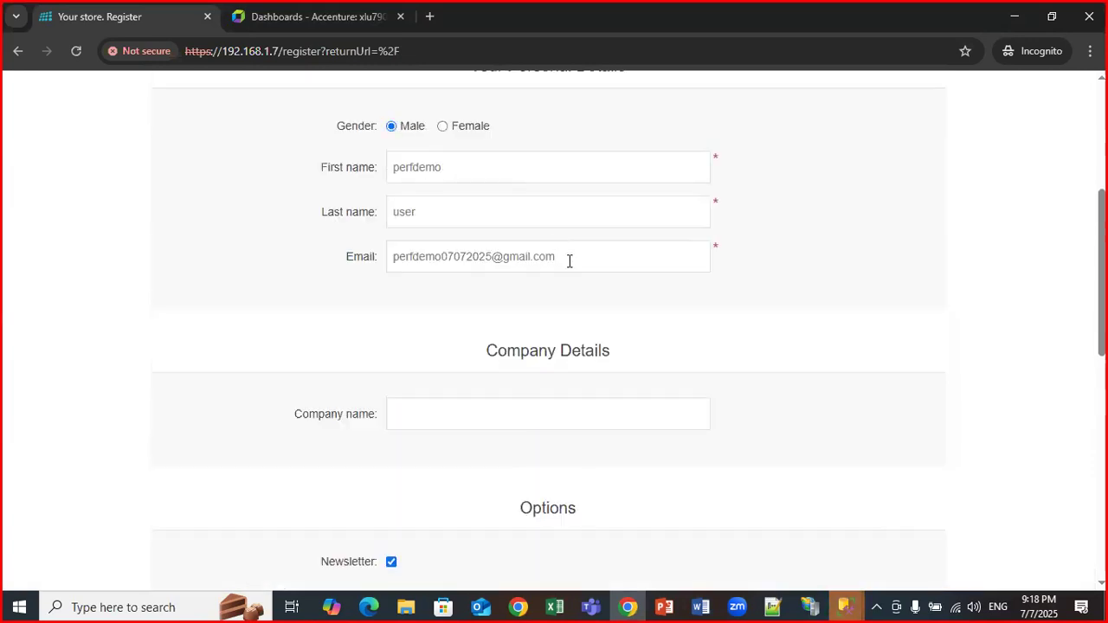
left_click_drag(579, 257, 391, 257)
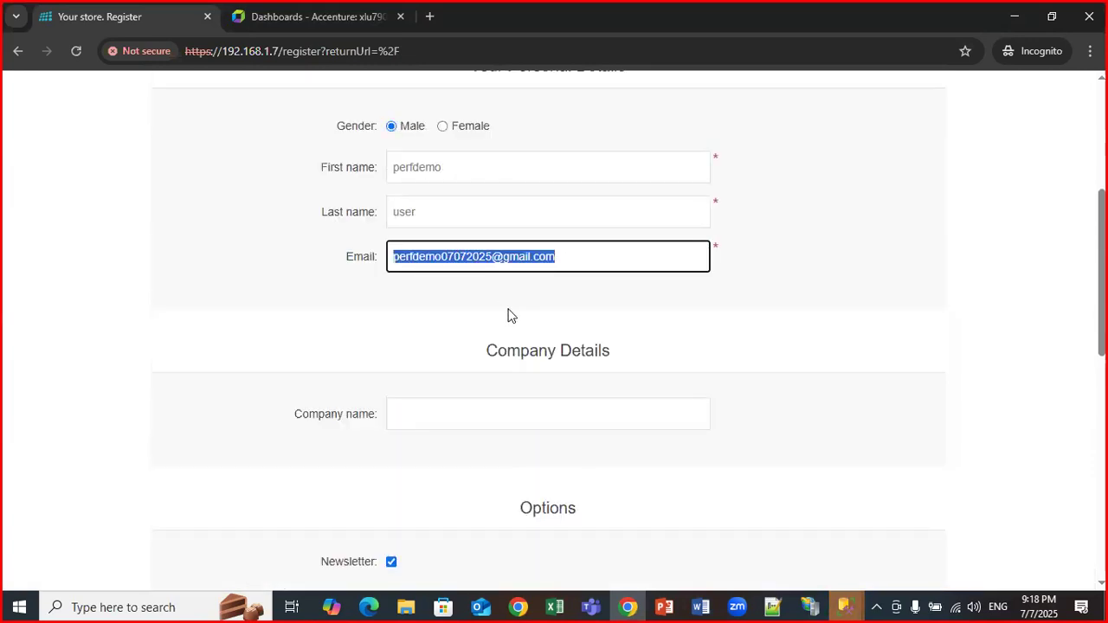
left_click(459, 297)
scroll(511, 314, "down", 4)
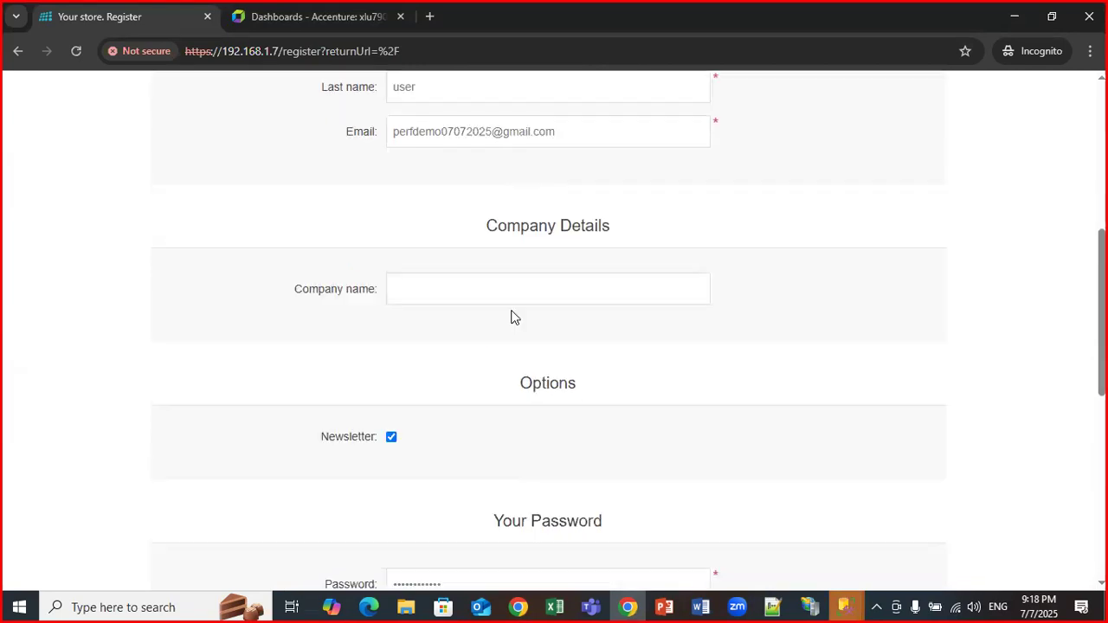
scroll(505, 506, "down", 2)
left_click(557, 375)
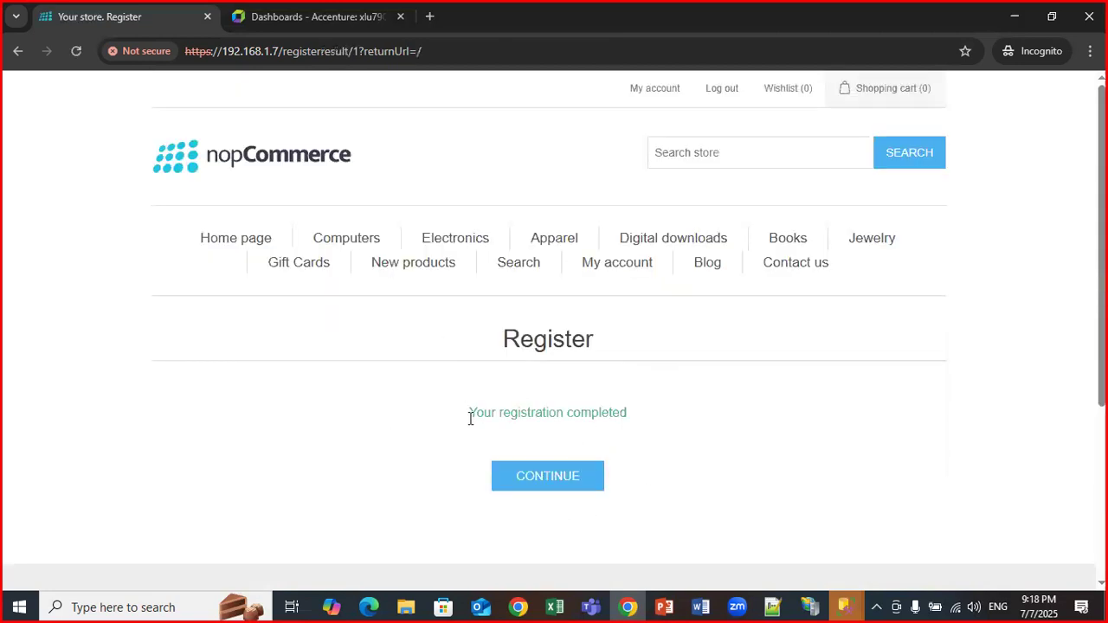
Select the 'Your registration completed' message and continue to the home page.
triple_click(625, 415)
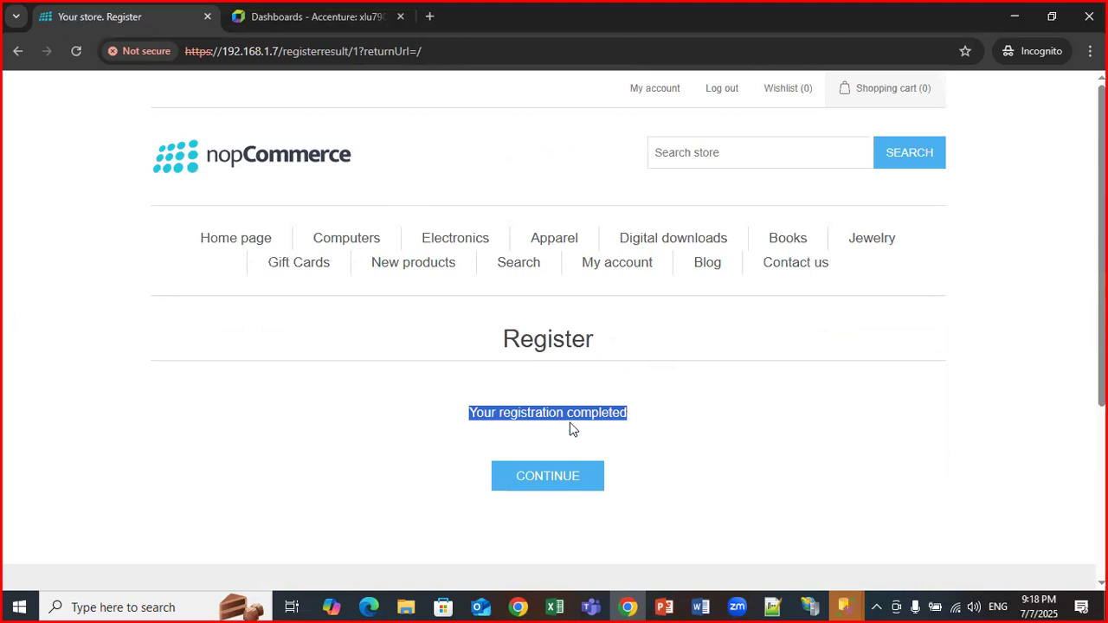
left_click(564, 487)
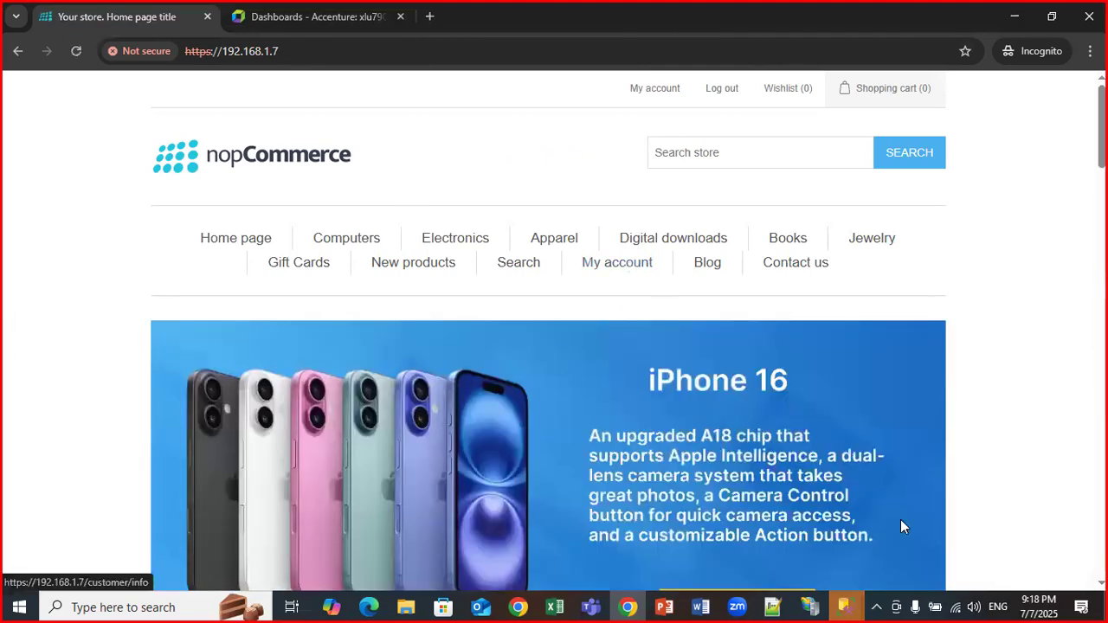
Retype the password and connect SSMS to the local SQLEXPRESS server.
left_click(845, 606)
left_click(910, 537)
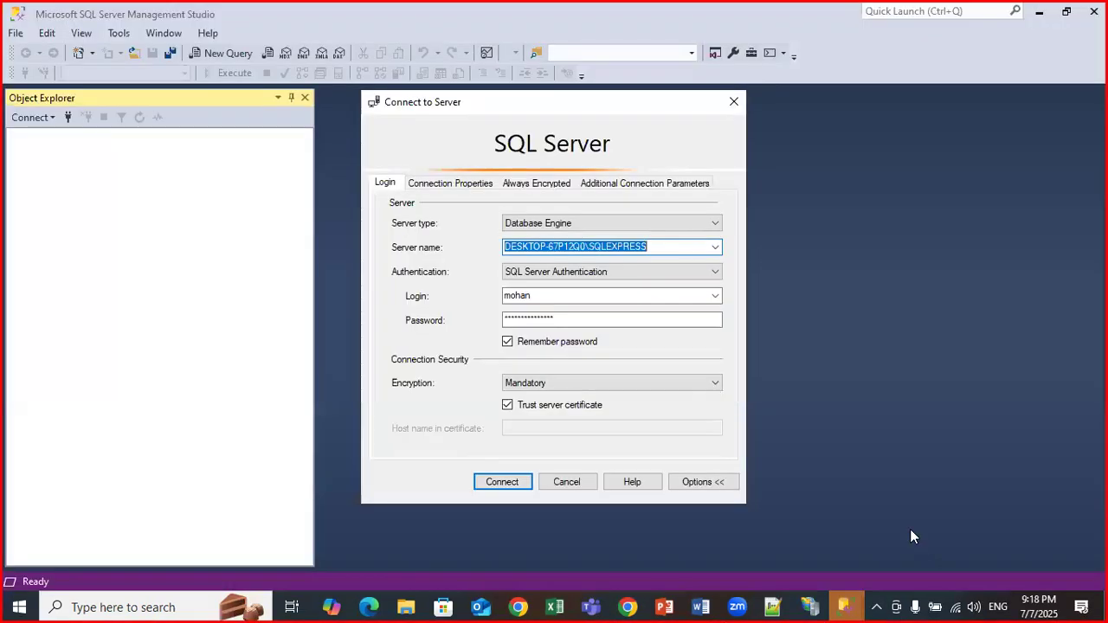
left_click(577, 319)
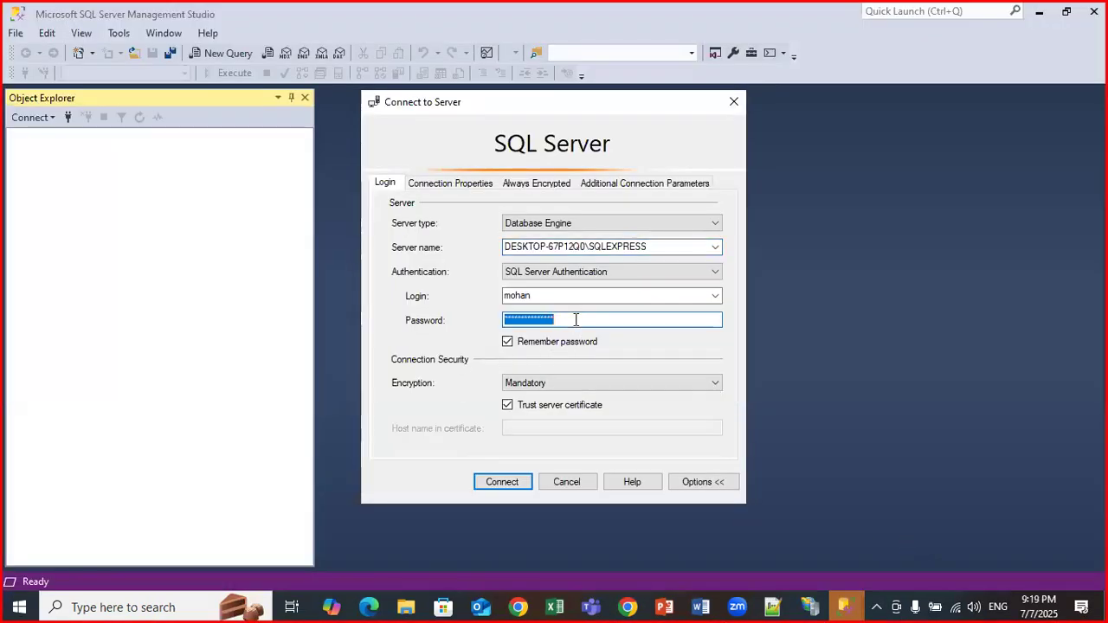
type("*****")
key("Return")
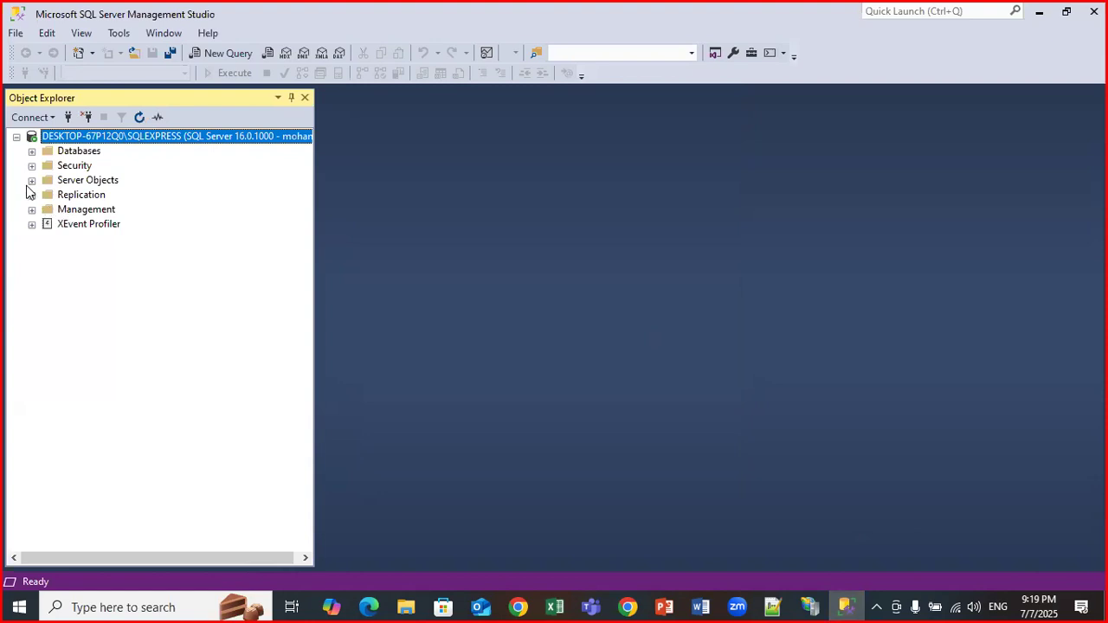
Expand Databases and NOPCommerceIISDB, then switch to Notepad++.
left_click(32, 153)
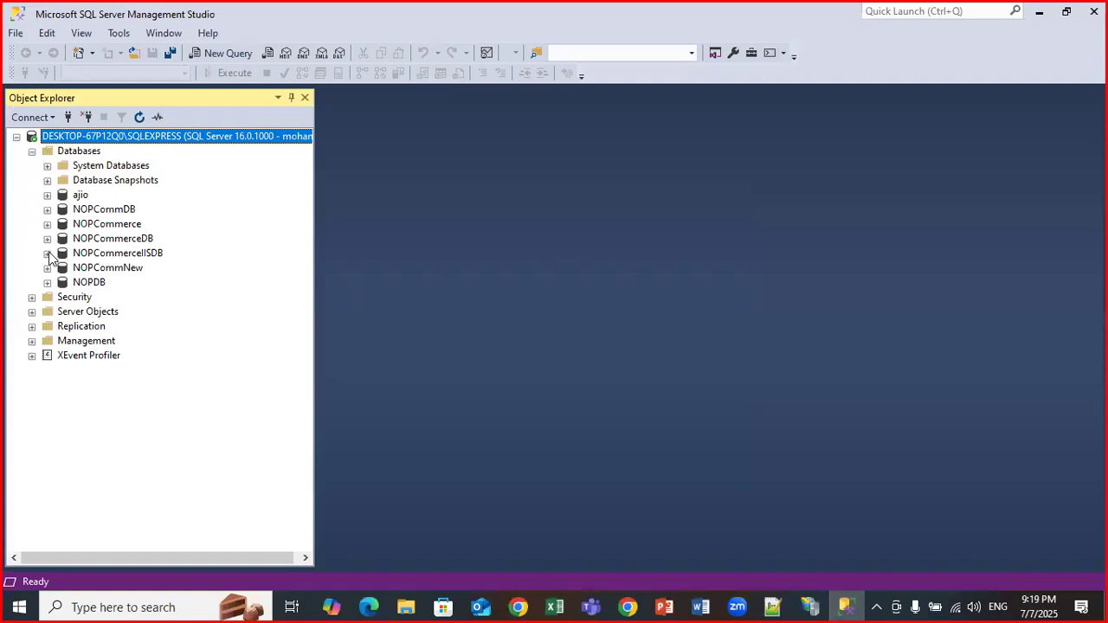
left_click(47, 254)
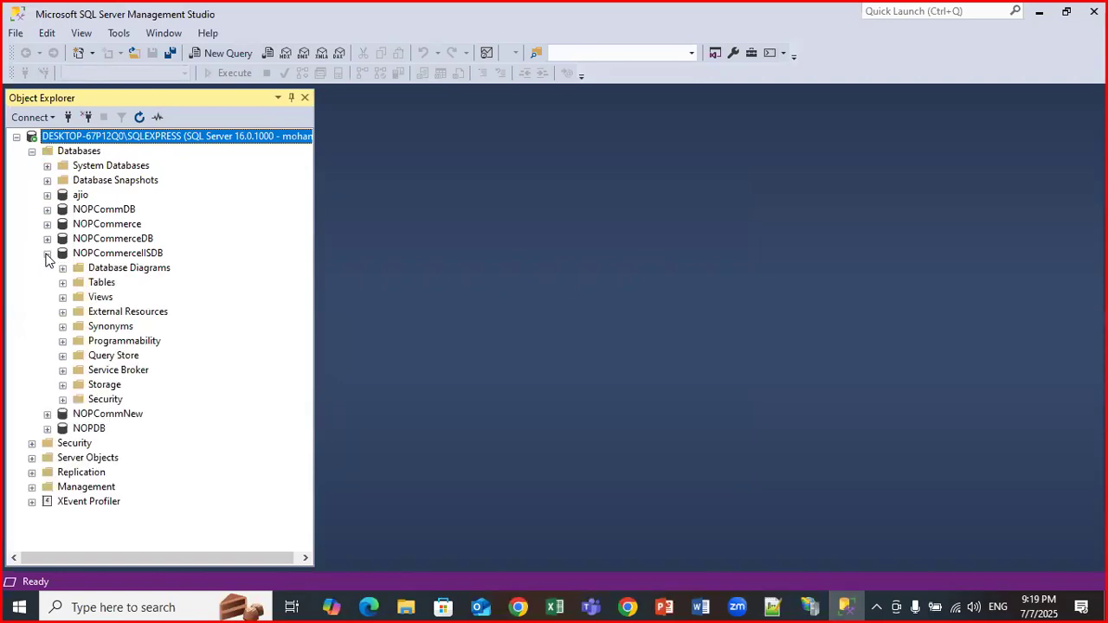
left_click(772, 607)
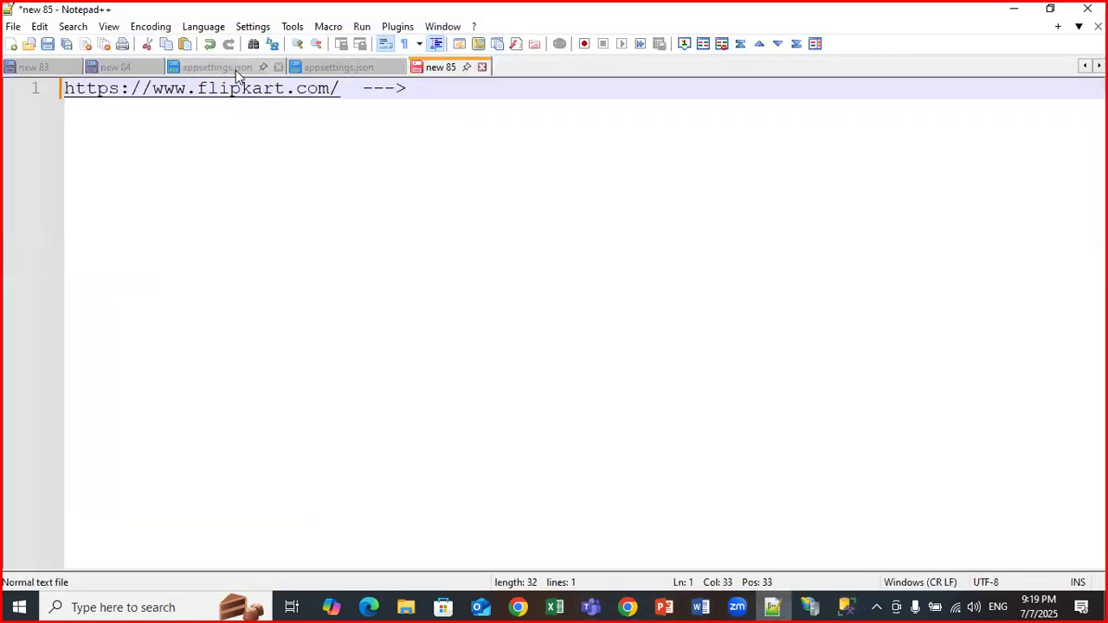
Compare both appsettings.json connection strings, confirming NOPCommerceIISDB, then minimize Notepad++.
left_click(232, 67)
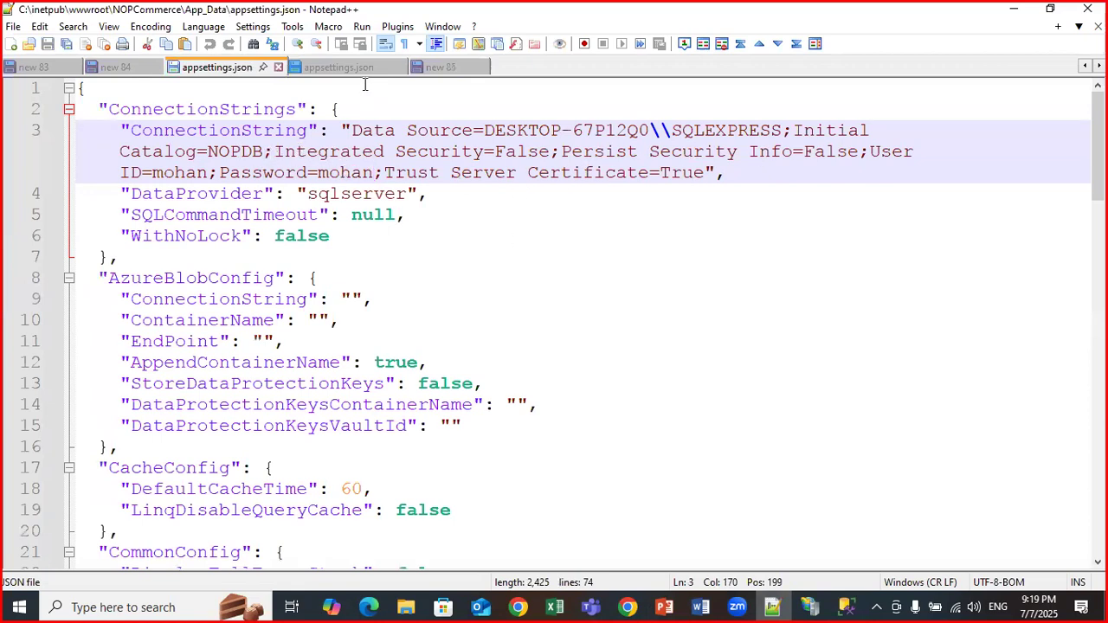
left_click(328, 69)
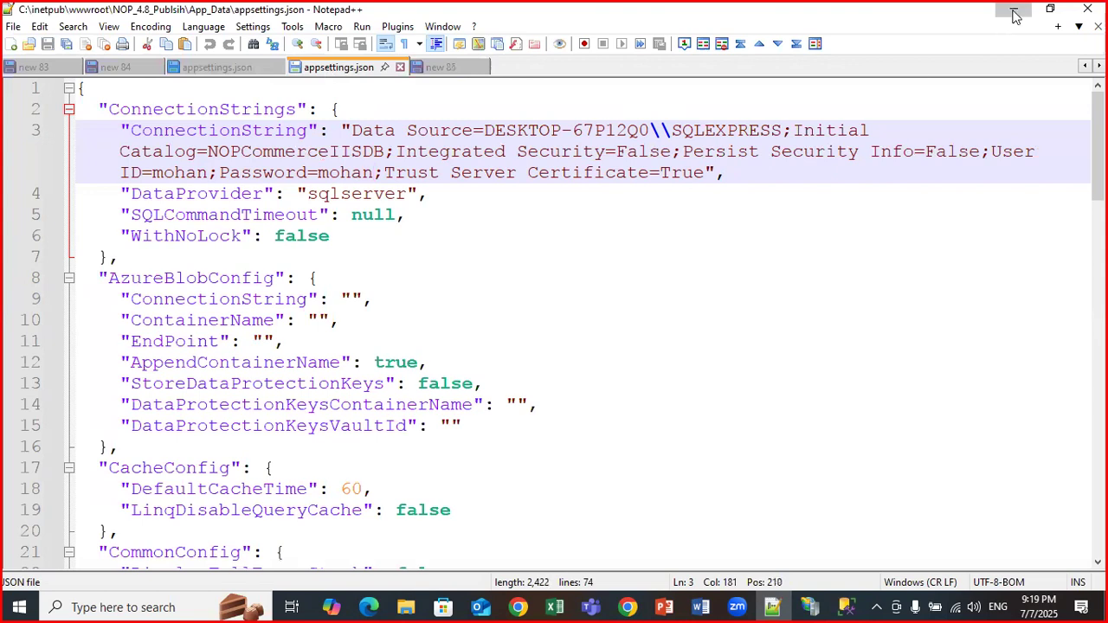
left_click(1014, 9)
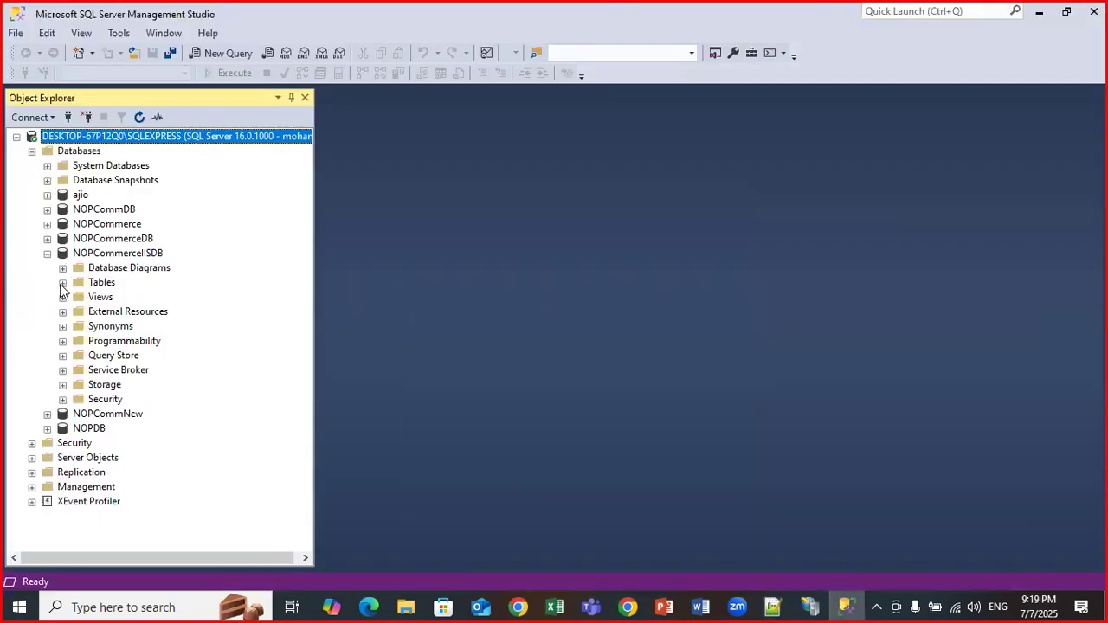
Expand NOPCommerceIISDB's Tables and the dbo.Customer table to show its columns and keys.
left_click(62, 283)
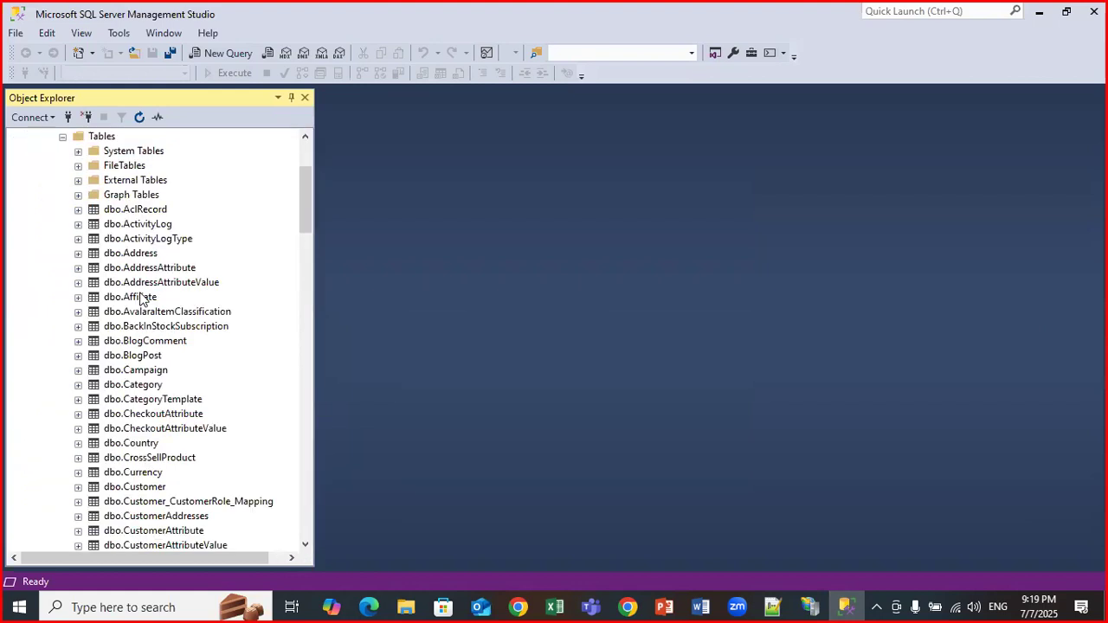
scroll(154, 320, "down", 2)
scroll(154, 321, "down", 1)
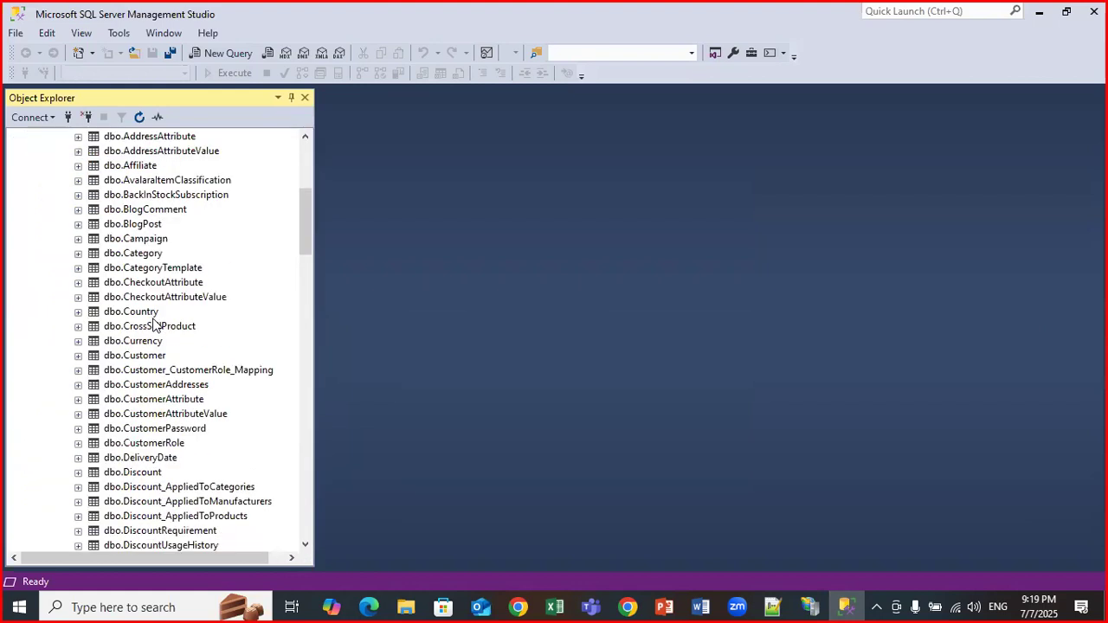
scroll(159, 322, "up", 2)
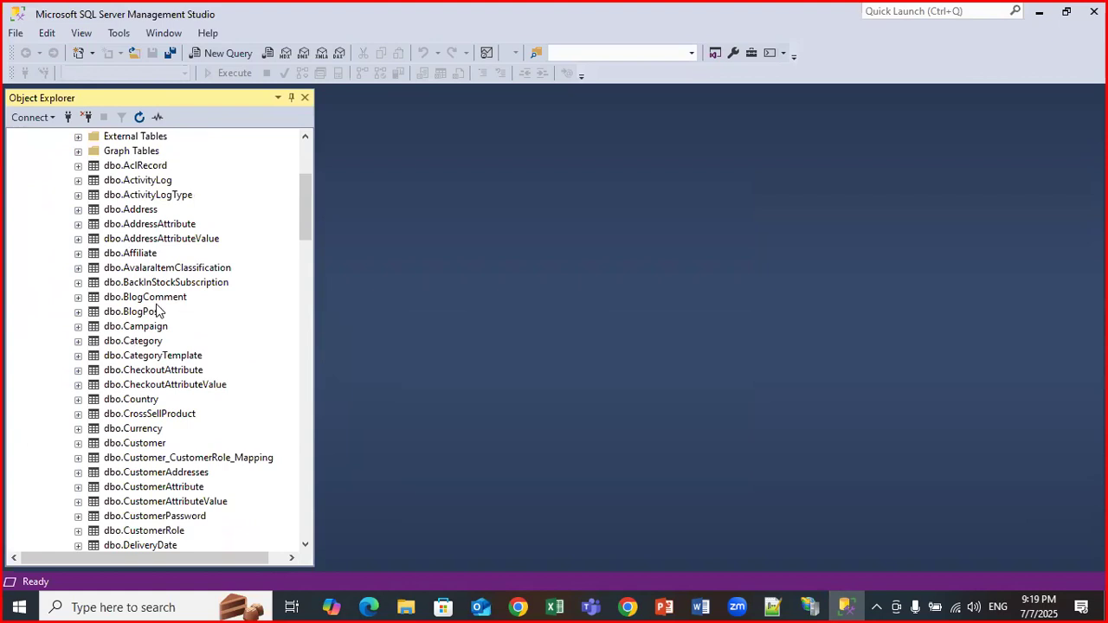
scroll(158, 311, "down", 2)
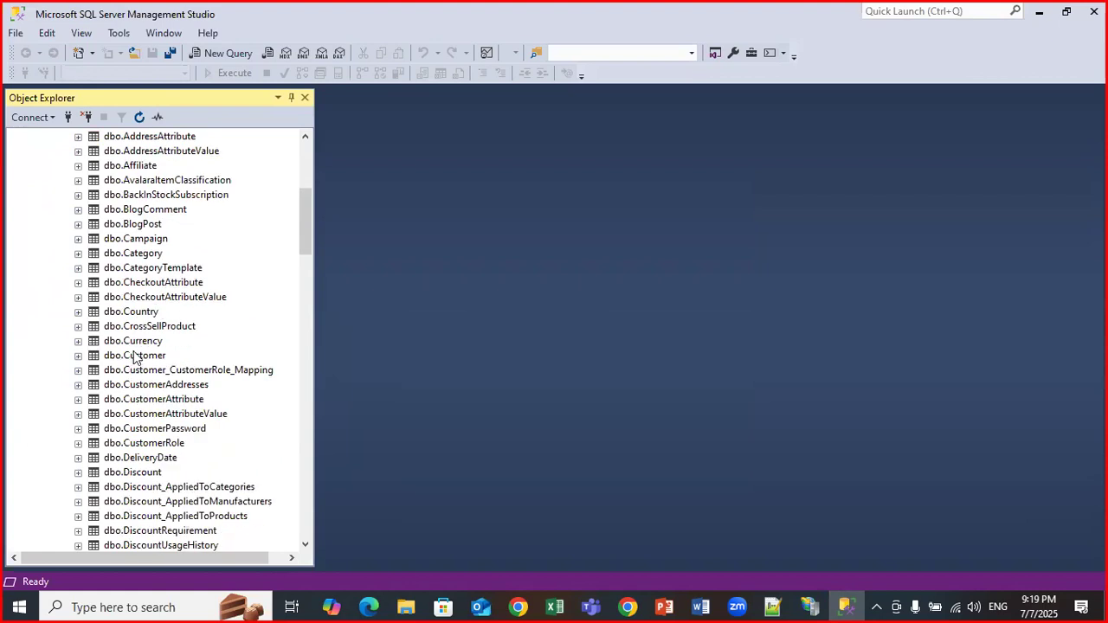
left_click(146, 359)
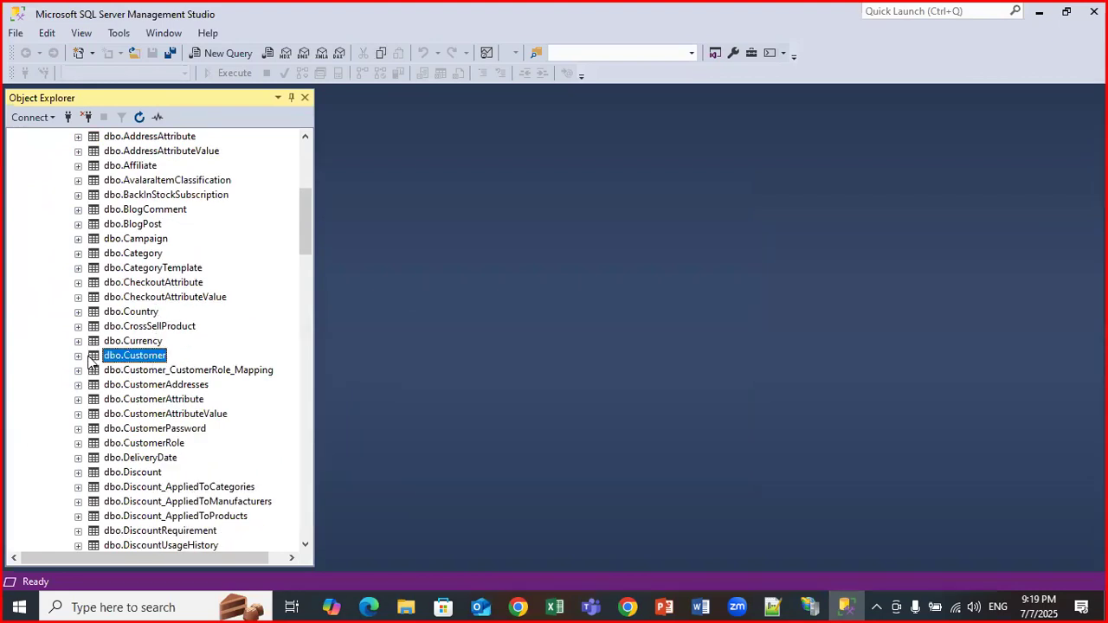
double_click(104, 358)
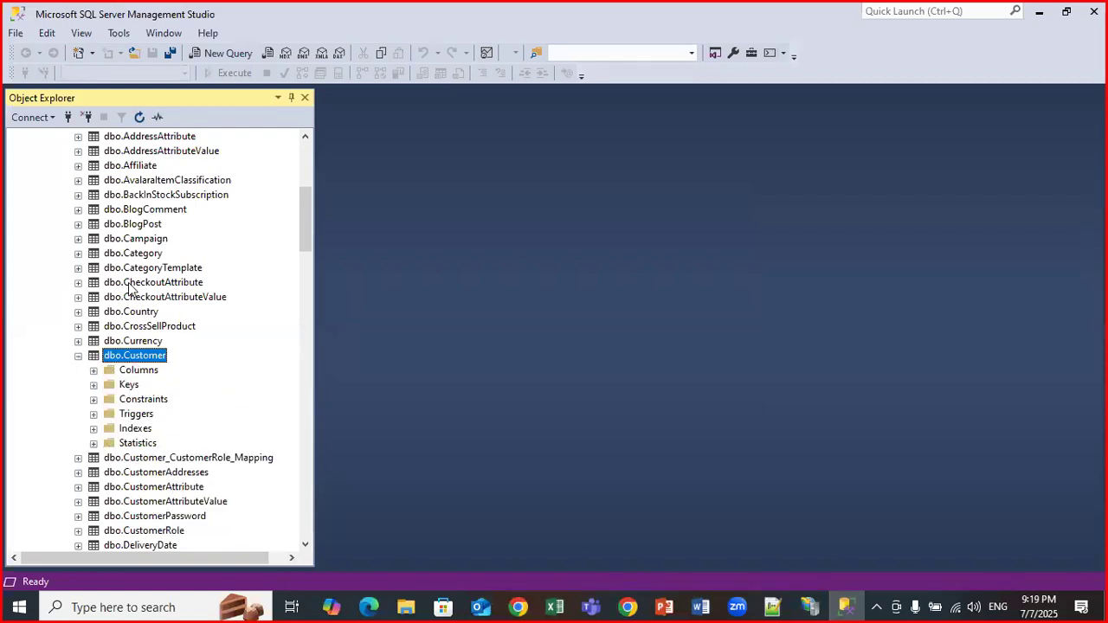
Open and dismiss the NOPCommerceIISDB database's context menu.
scroll(143, 275, "up", 6)
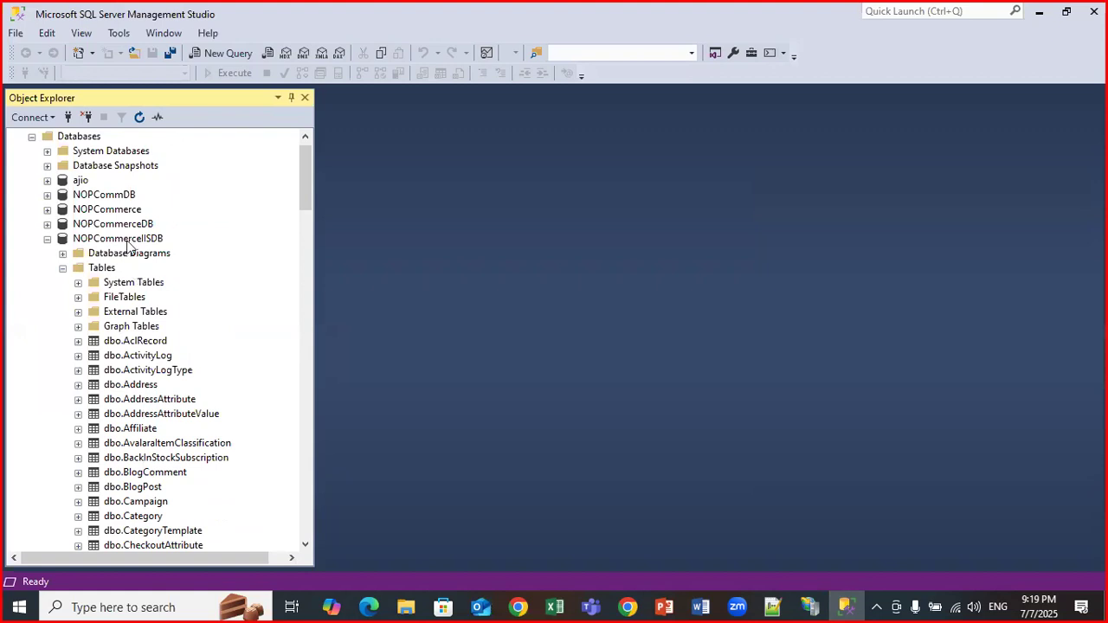
left_click(128, 242)
right_click(128, 242)
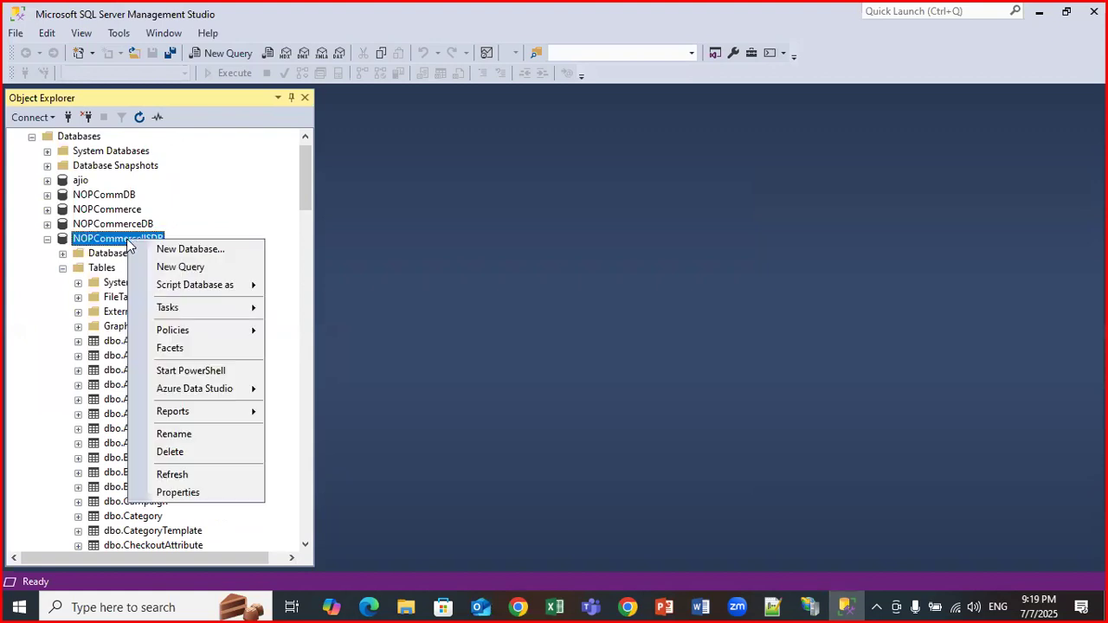
left_click(102, 245)
scroll(122, 397, "down", 2)
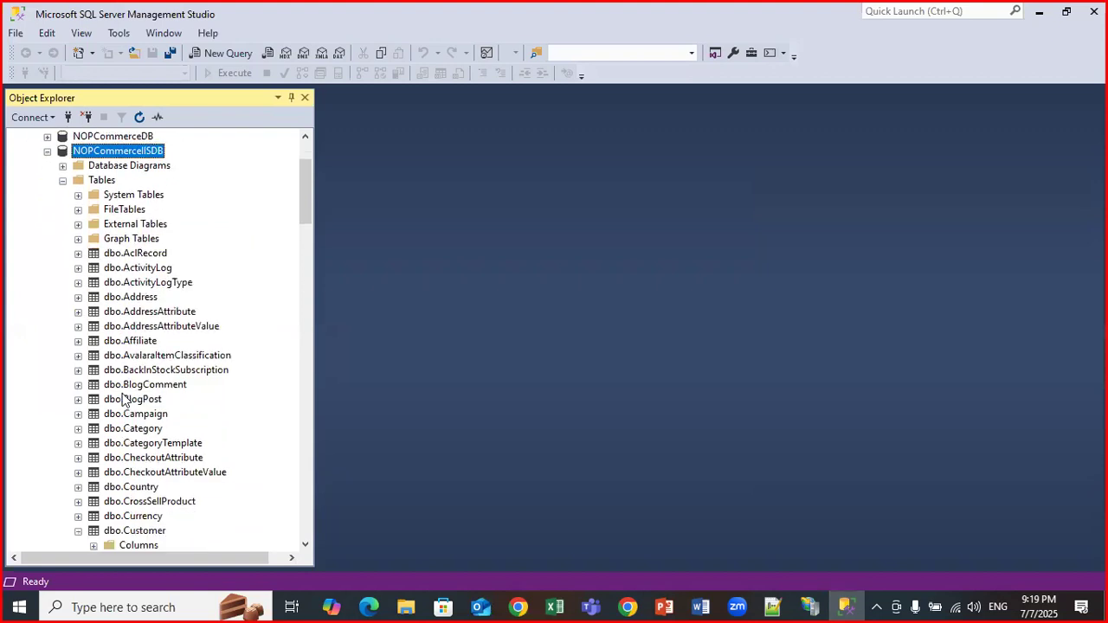
Start a new query on NOPCommerceIISDB and type a select from Customer, accepting the Customer suggestion.
left_click(208, 52)
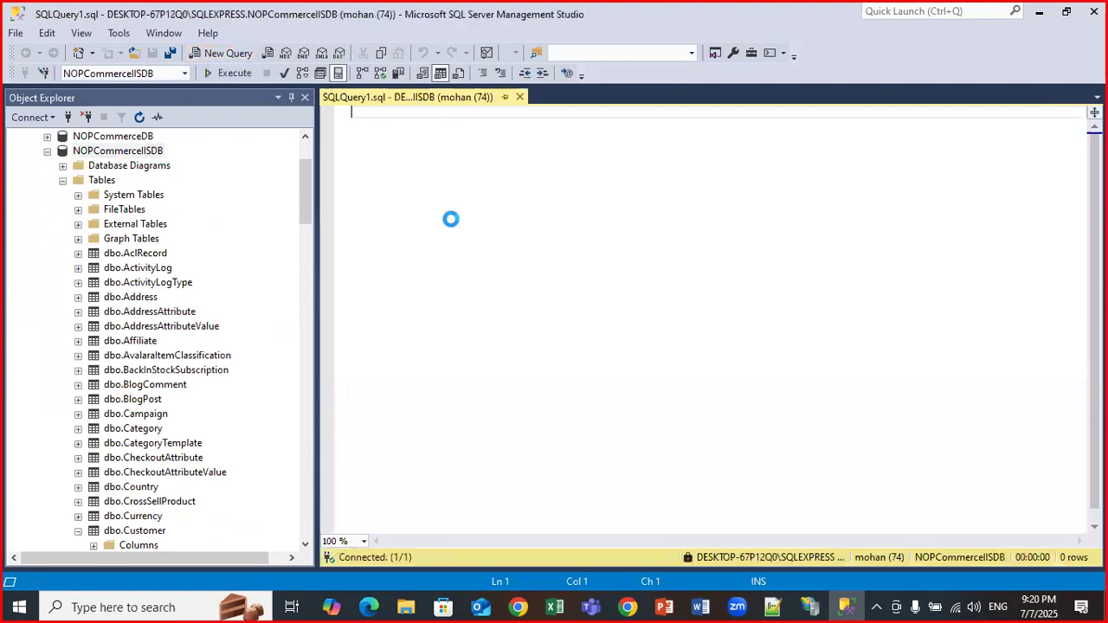
type("sl")
key("BackSpace")
type("elect 8 from")
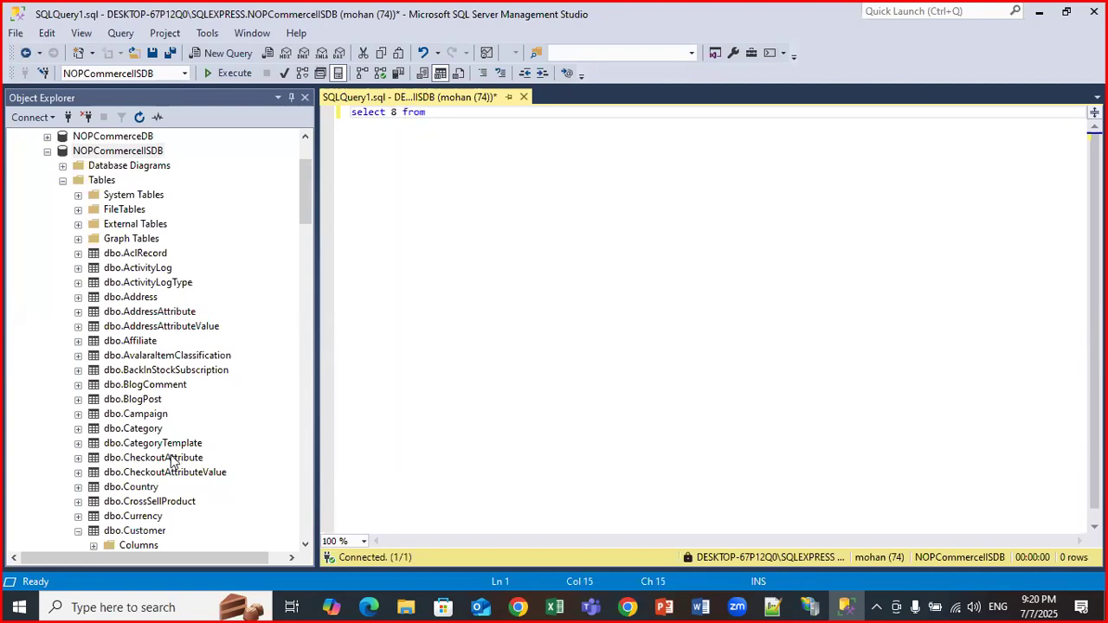
scroll(170, 459, "down", 1)
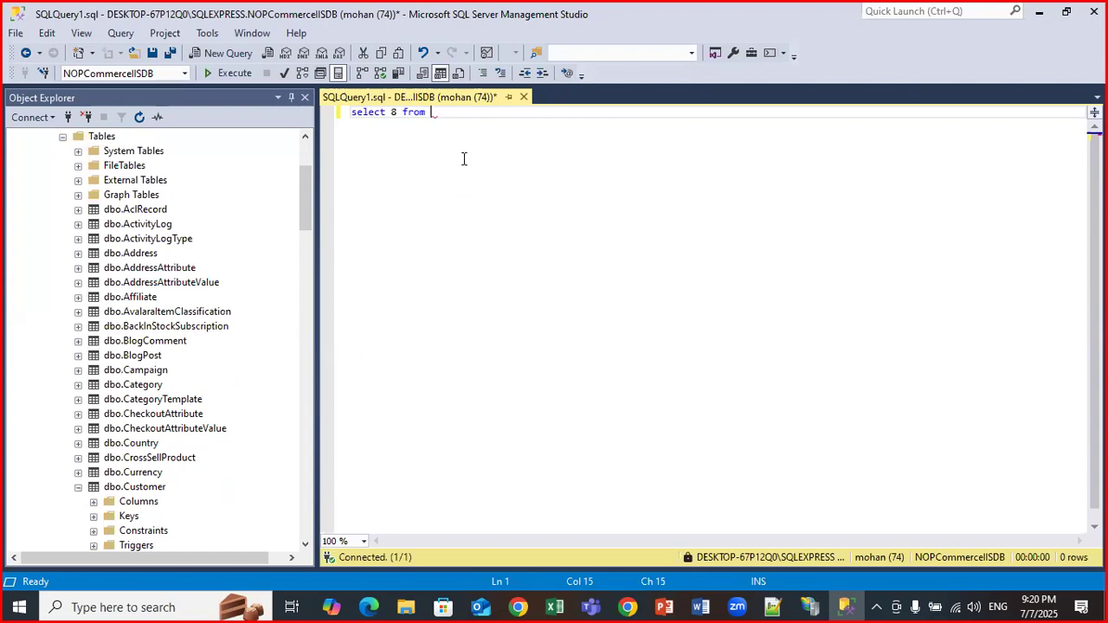
type("ustomer")
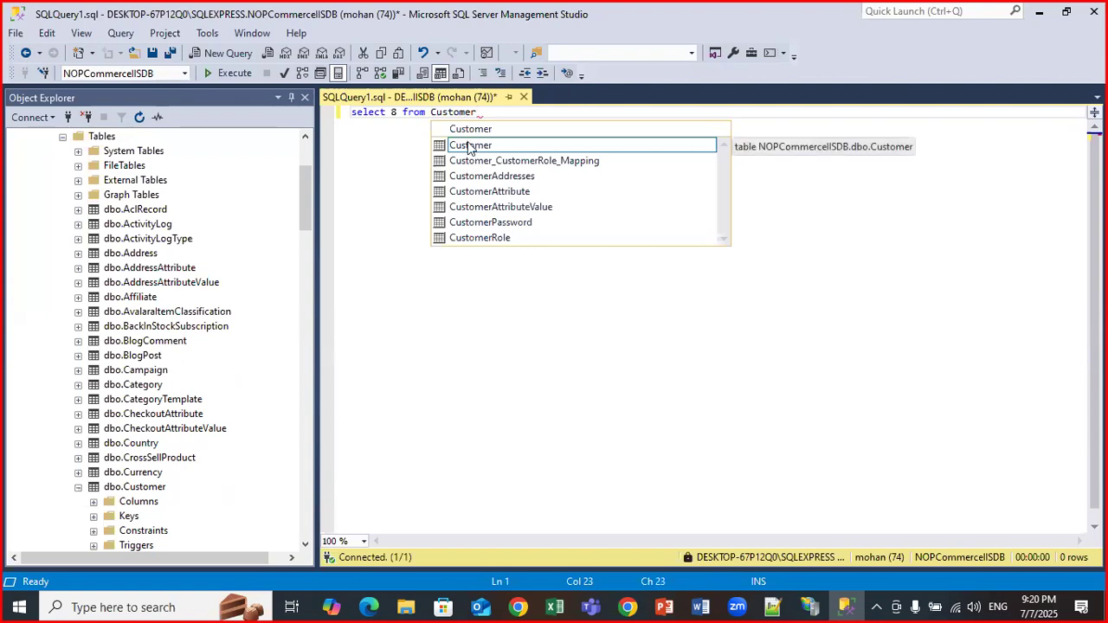
double_click(470, 146)
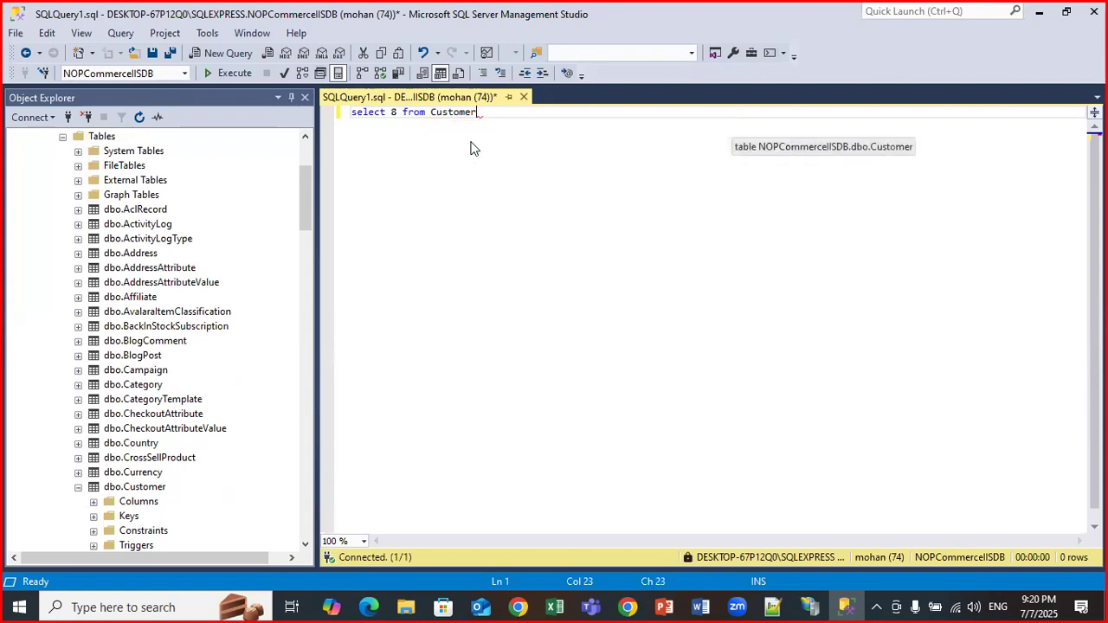
type(";")
Replace the mistyped 8 with * so the query reads select * from Customer; and select it all.
key("ctrl+a")
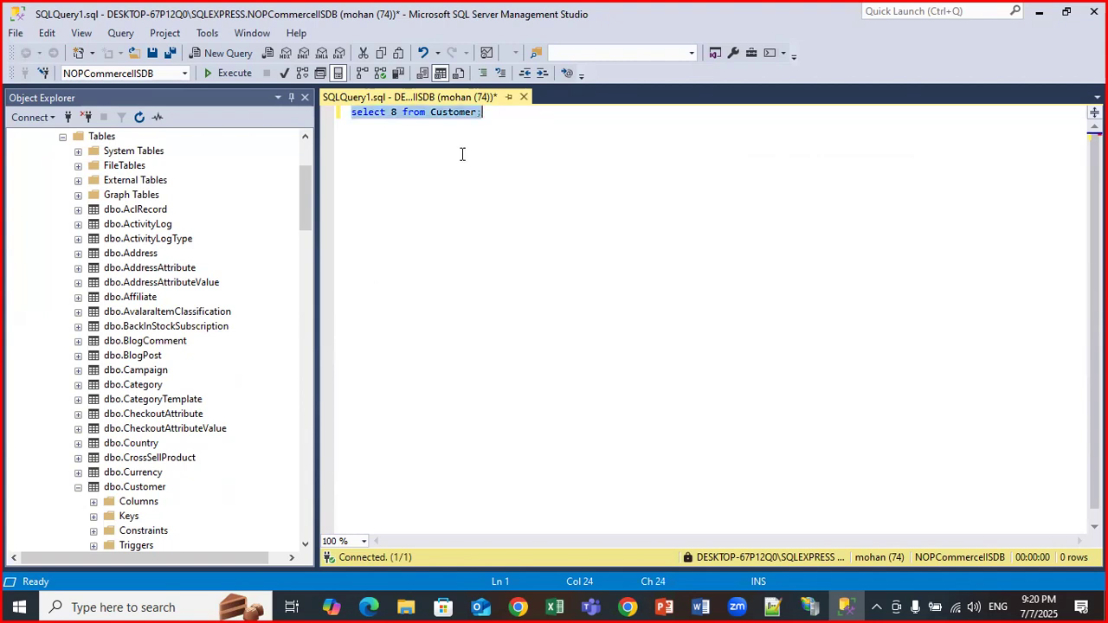
left_click(398, 114)
key("BackSpace")
type("*")
key("ctrl+a")
Execute the Customer query and scroll through the returned rows.
left_click(212, 74)
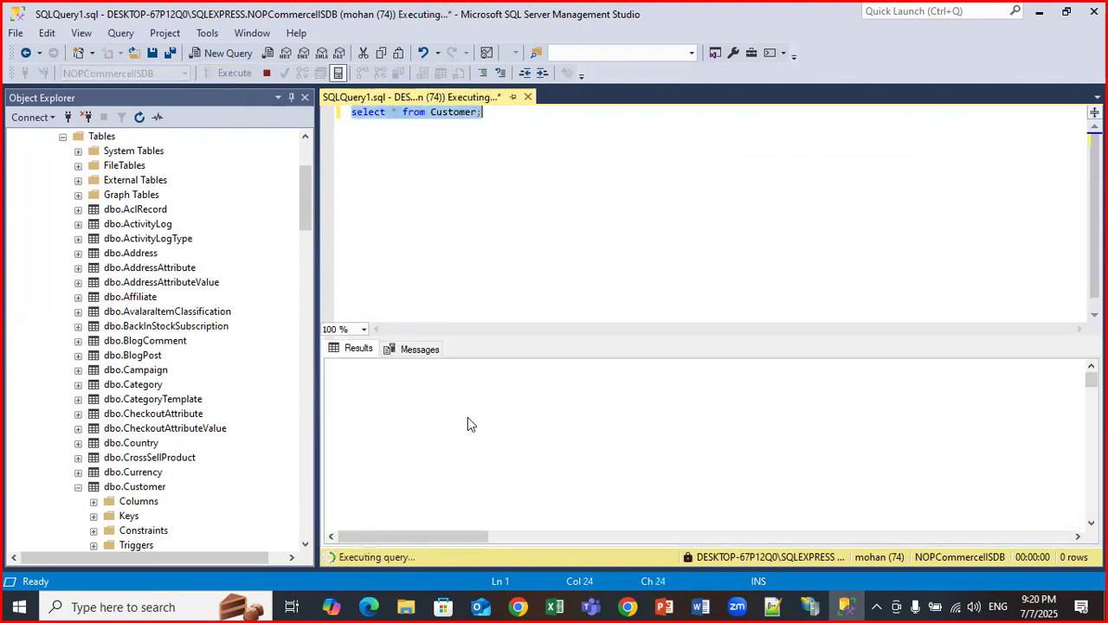
scroll(457, 440, "down", 5)
scroll(457, 443, "down", 13)
scroll(457, 444, "down", 13)
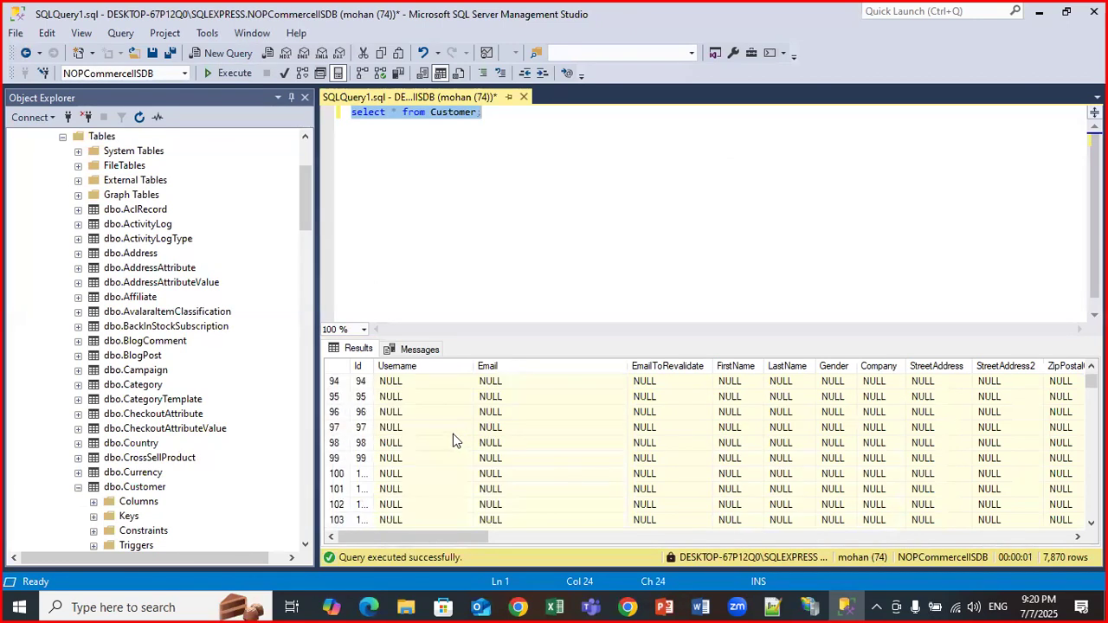
scroll(453, 441, "up", 3)
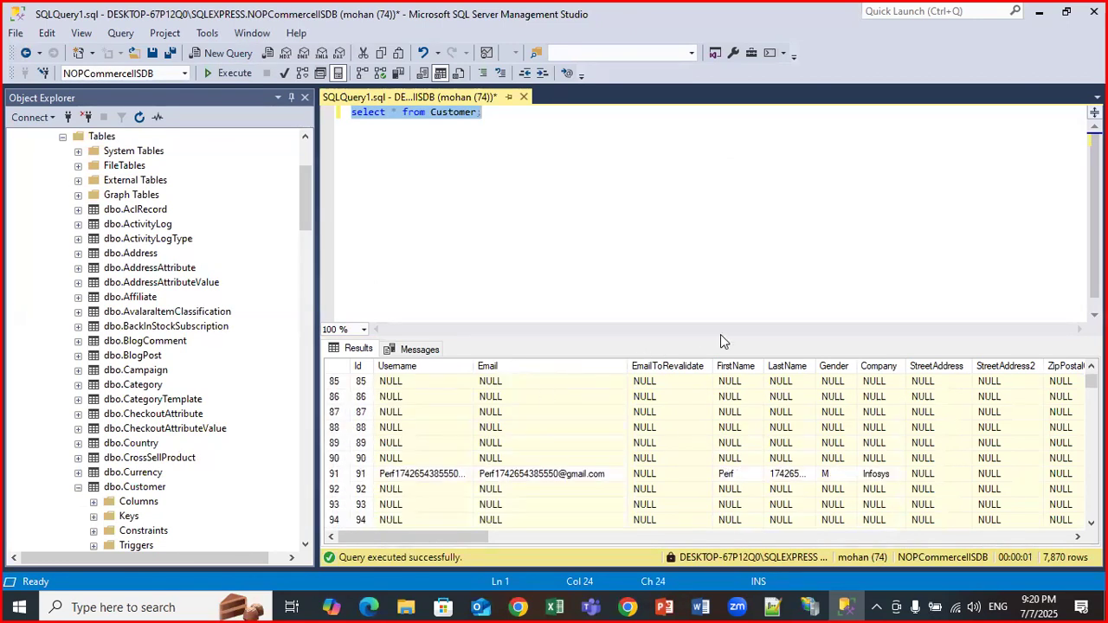
Enlarge the results pane and widen the Username column to browse the Perf test users among 7,870 rows.
left_click_drag(699, 339, 697, 251)
scroll(553, 457, "down", 20)
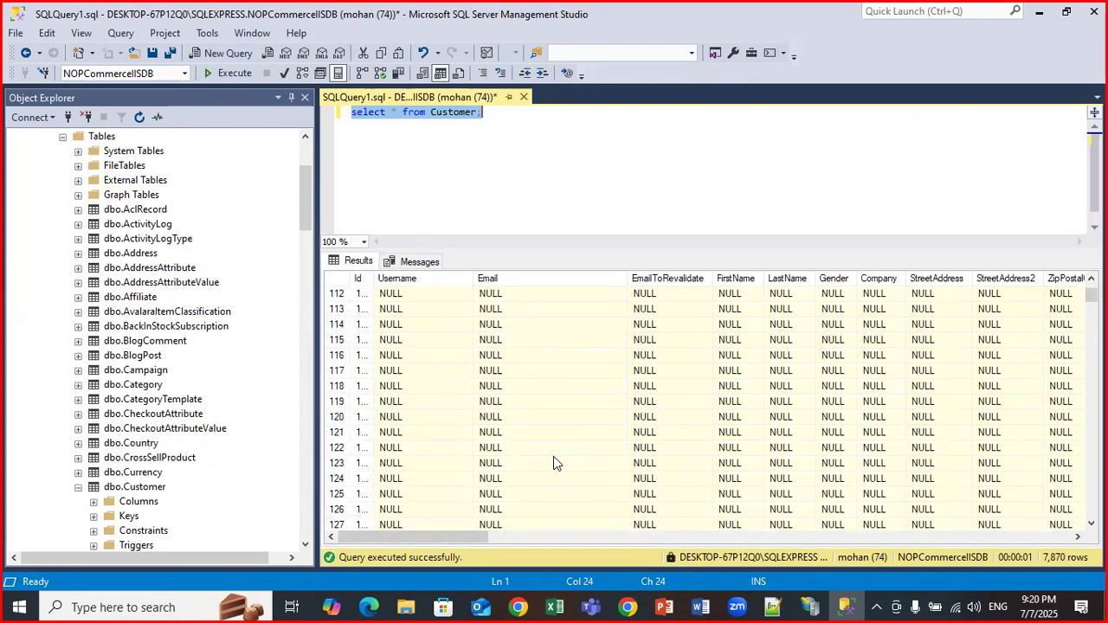
left_click_drag(1091, 297, 1091, 459)
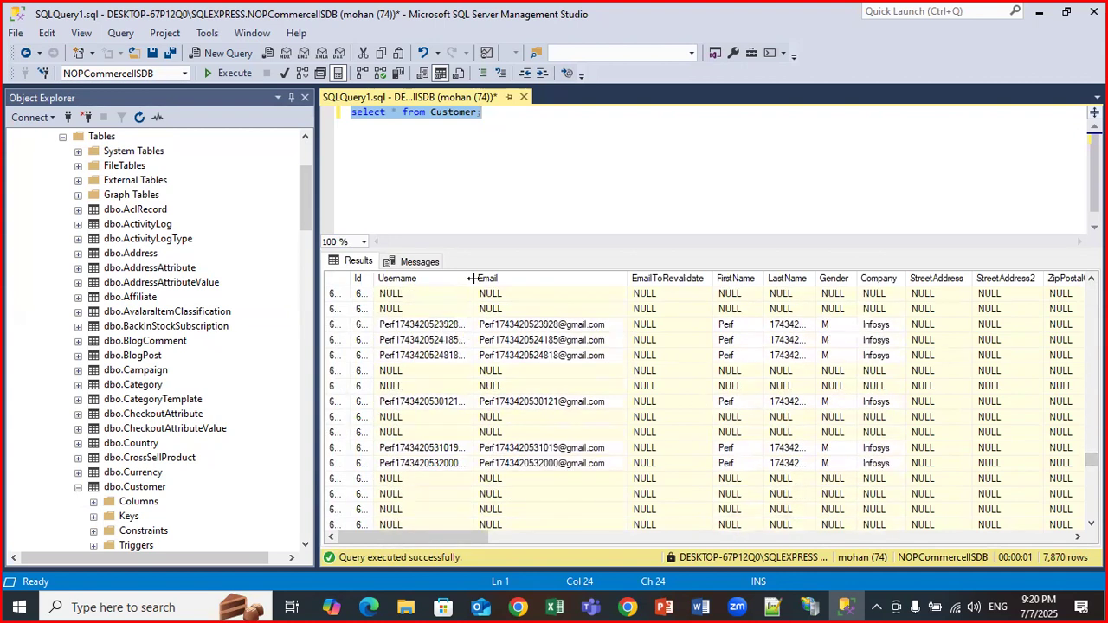
left_click_drag(475, 276, 523, 276)
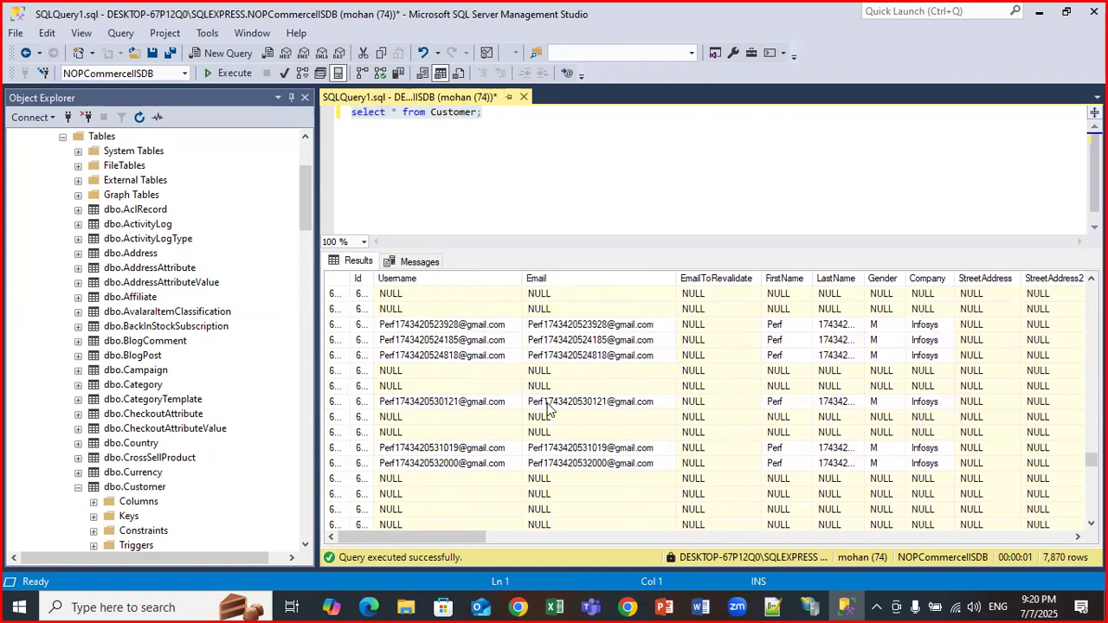
scroll(547, 410, "down", 5)
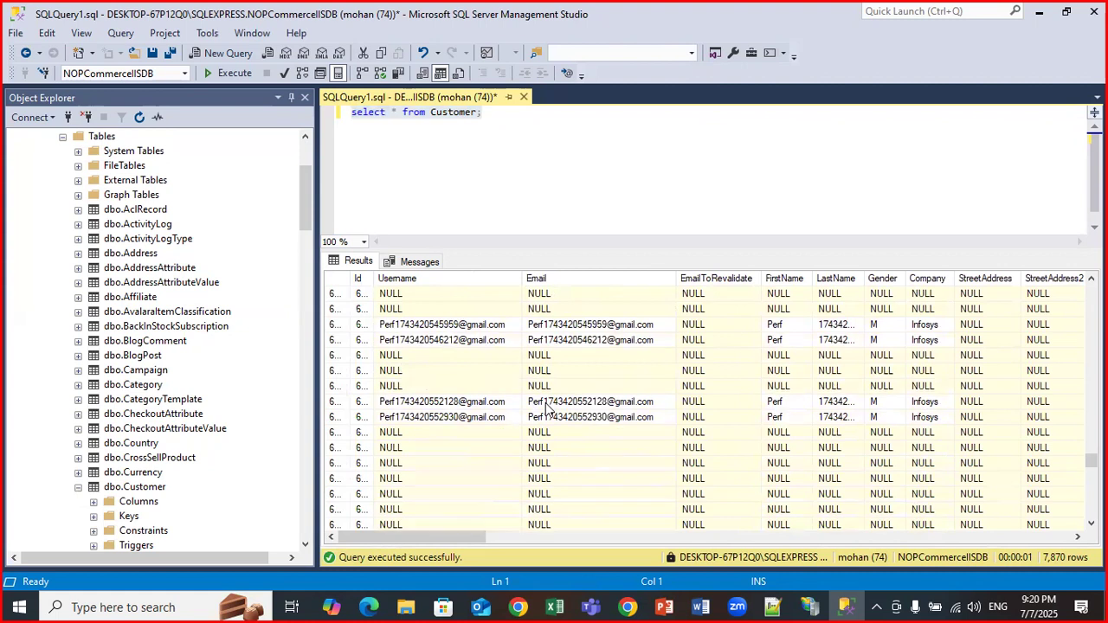
scroll(547, 409, "down", 2)
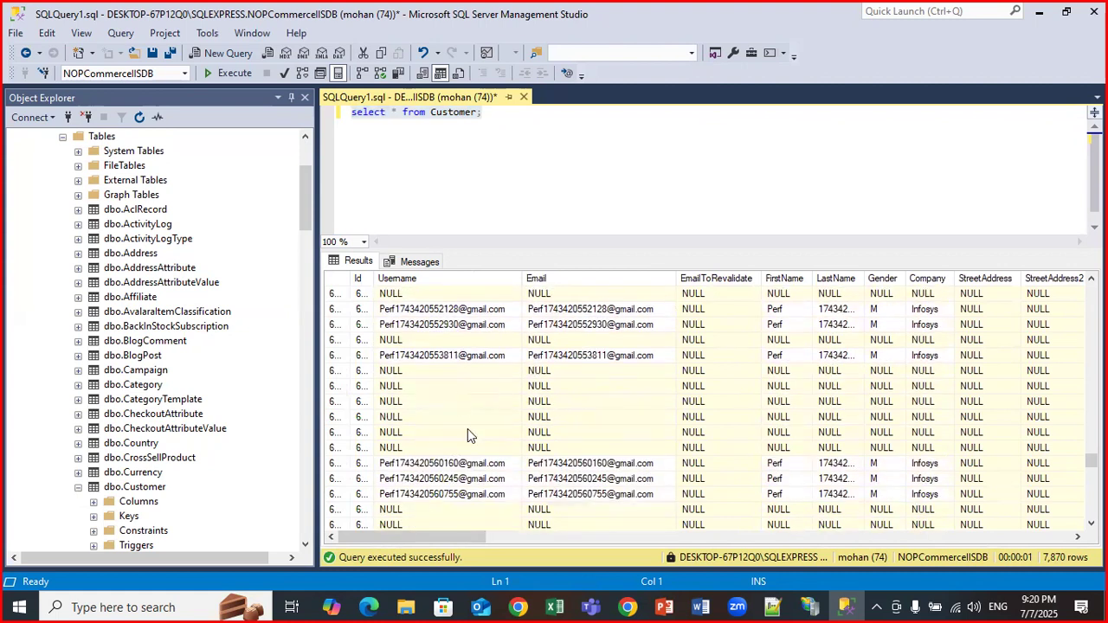
scroll(467, 435, "down", 5)
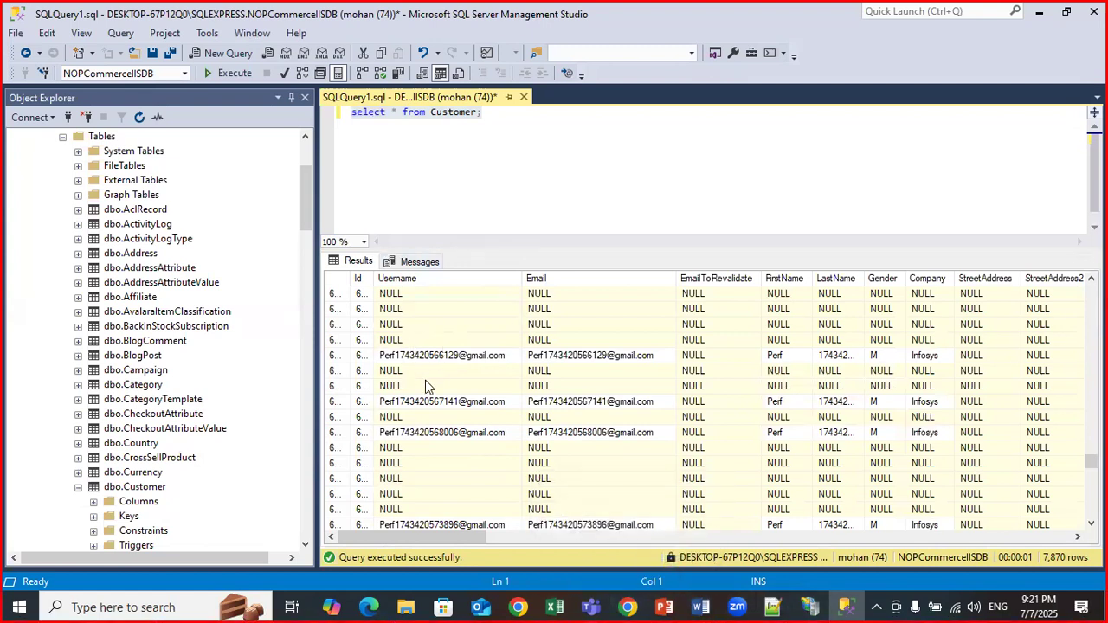
scroll(454, 405, "down", 15)
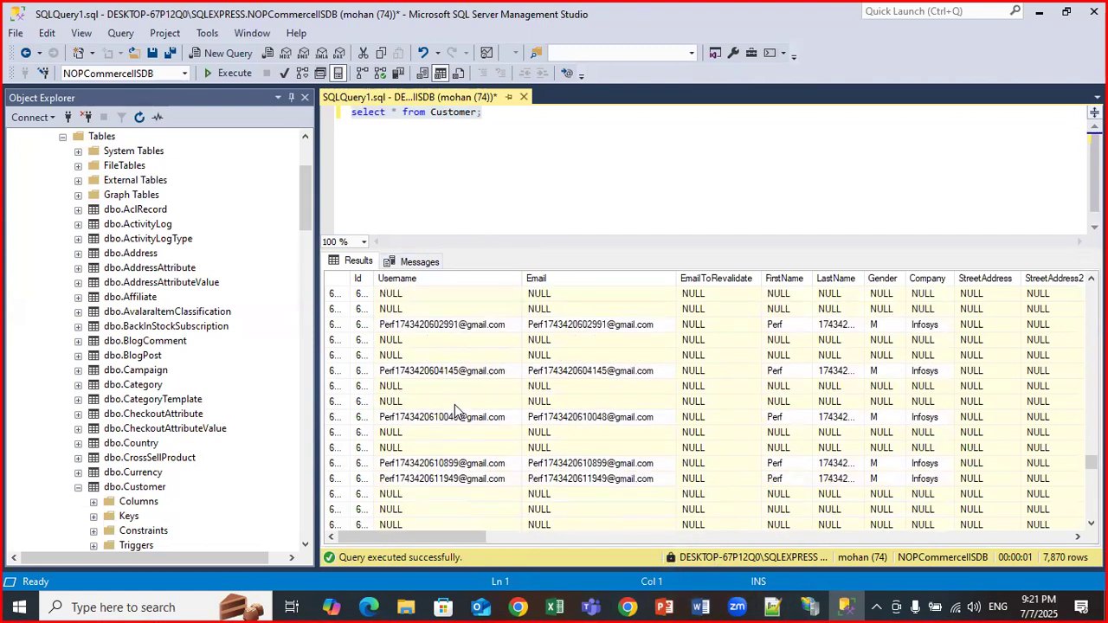
scroll(454, 404, "down", 15)
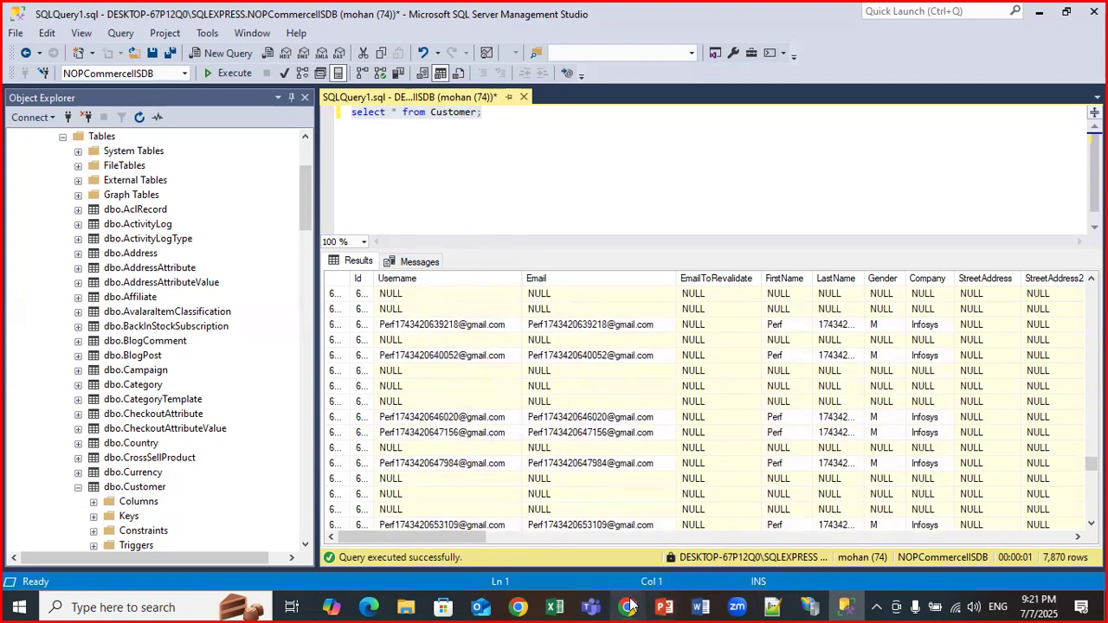
left_click(612, 532)
Browse the 11 Dynatrace dashboards, then minimise Chrome to reveal the Customer query results.
left_click(316, 16)
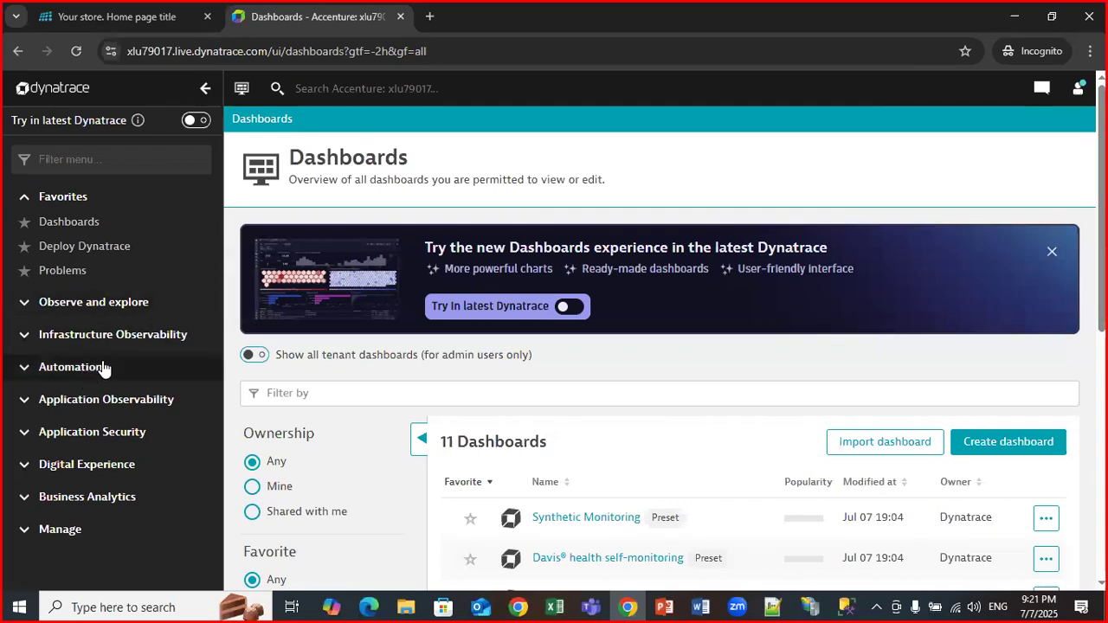
scroll(606, 396, "down", 3)
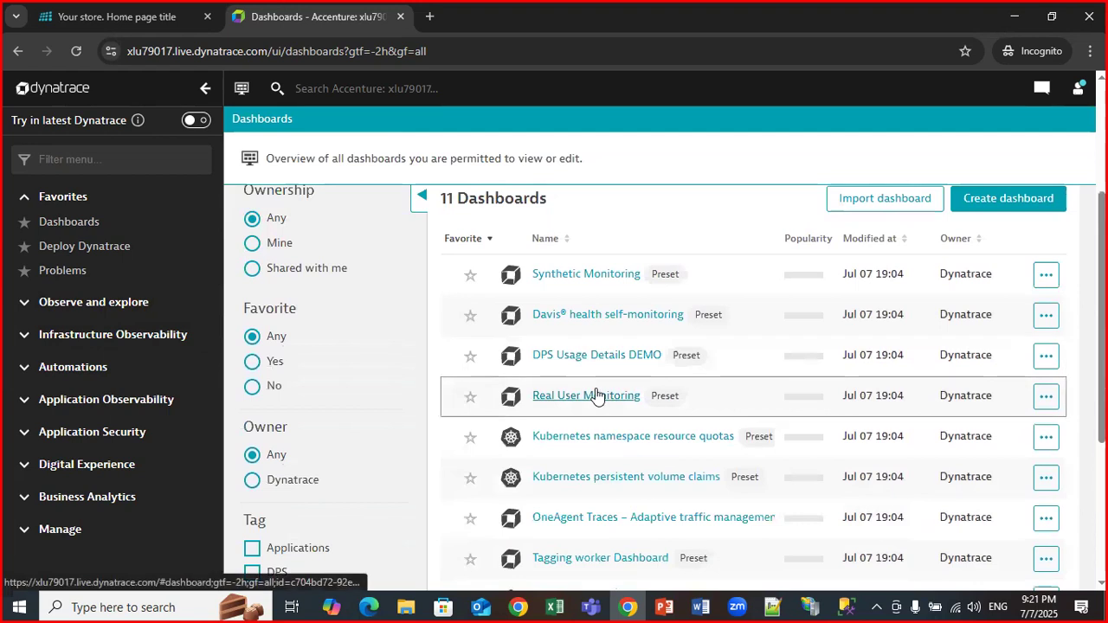
scroll(554, 319, "up", 2)
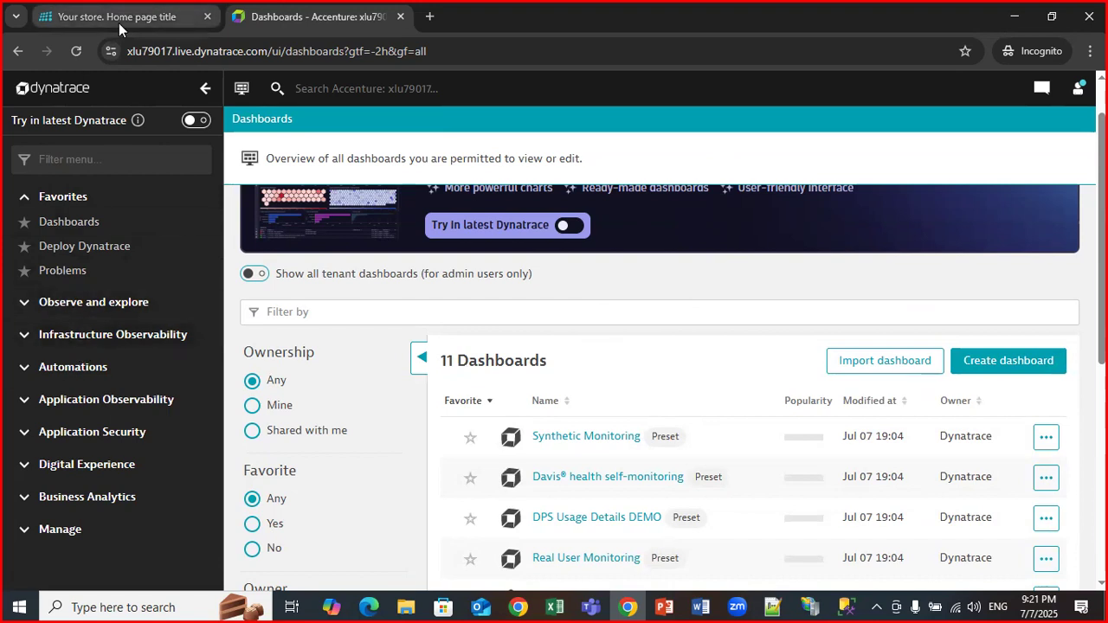
left_click(147, 18)
left_click(339, 17)
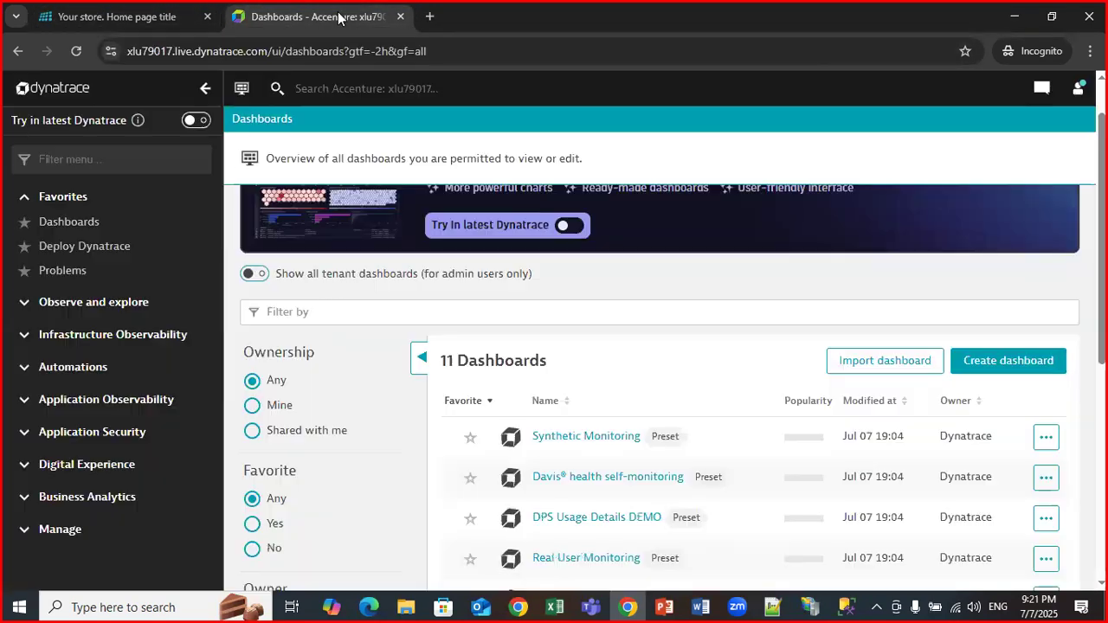
left_click(1011, 24)
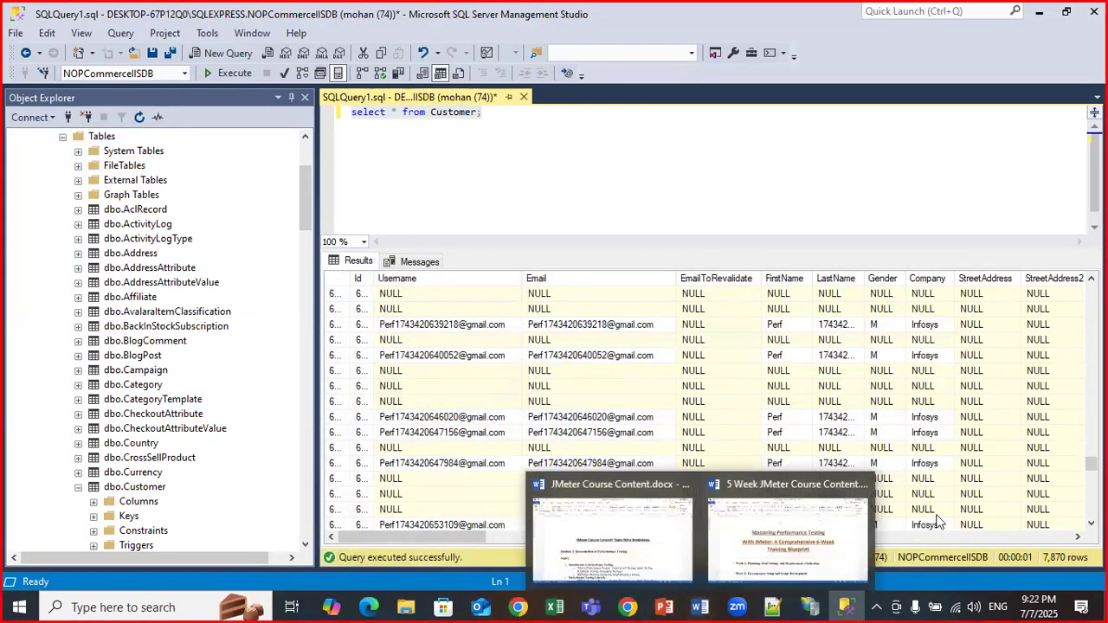
left_click(772, 607)
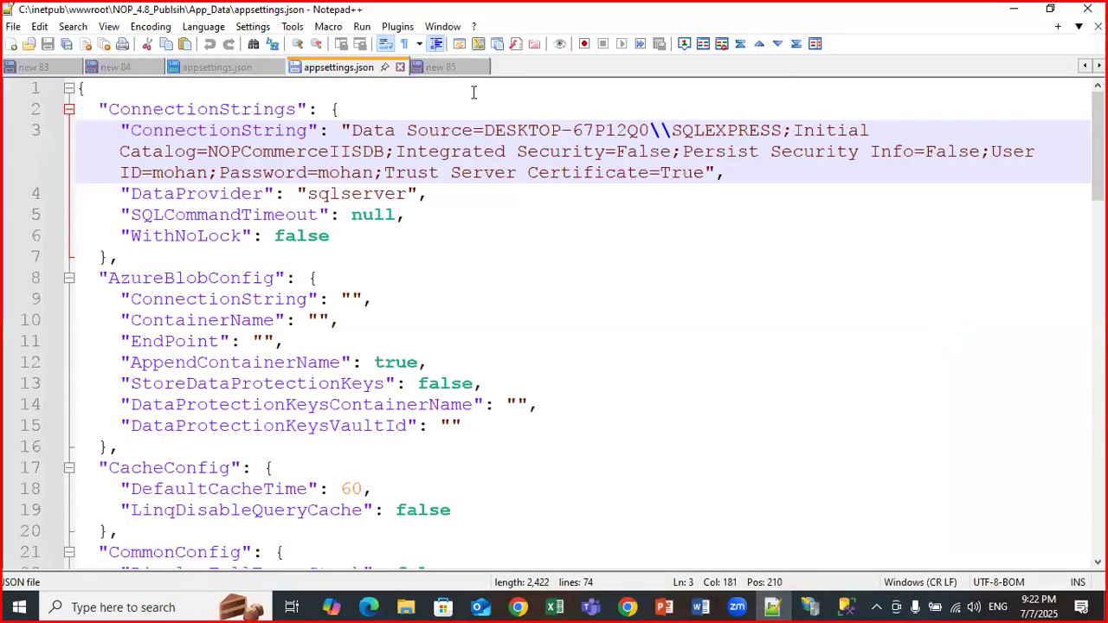
Add the line 'Regular ---> 40 days ---> 10K' below the Flipkart URL in the new 85 note.
left_click(440, 66)
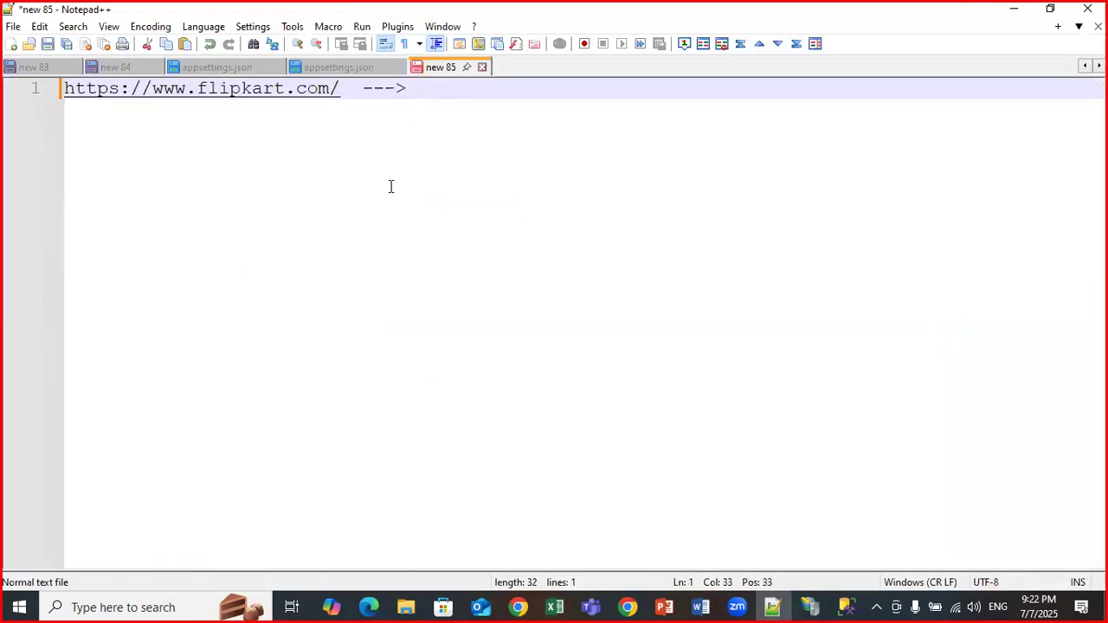
key("Return")
key("Return")
key("Return")
type("Regular --->")
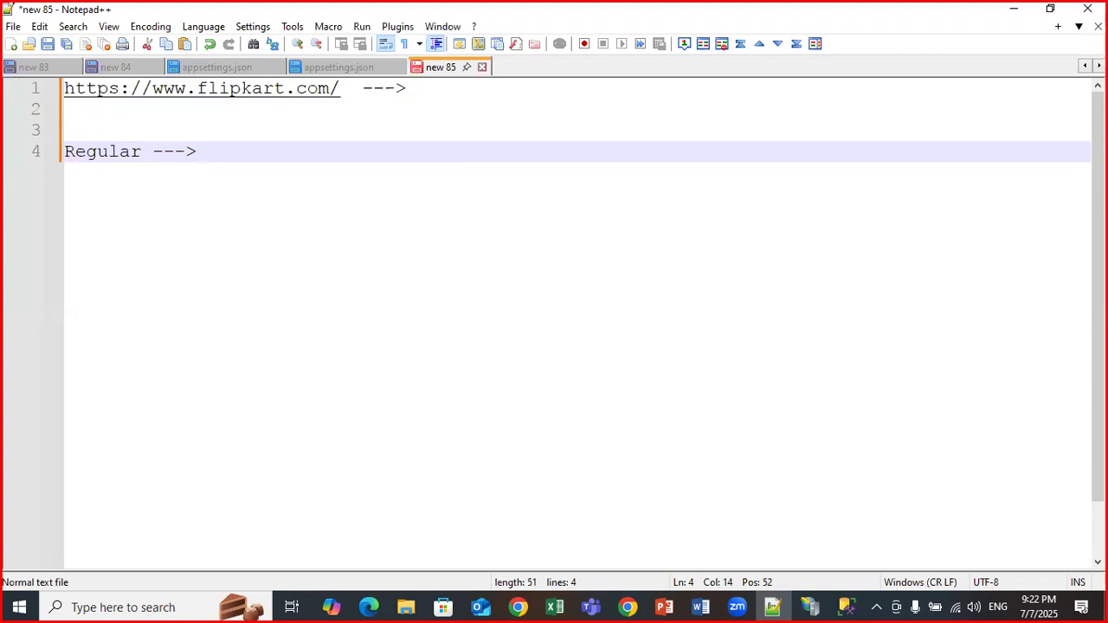
type("40 days ")
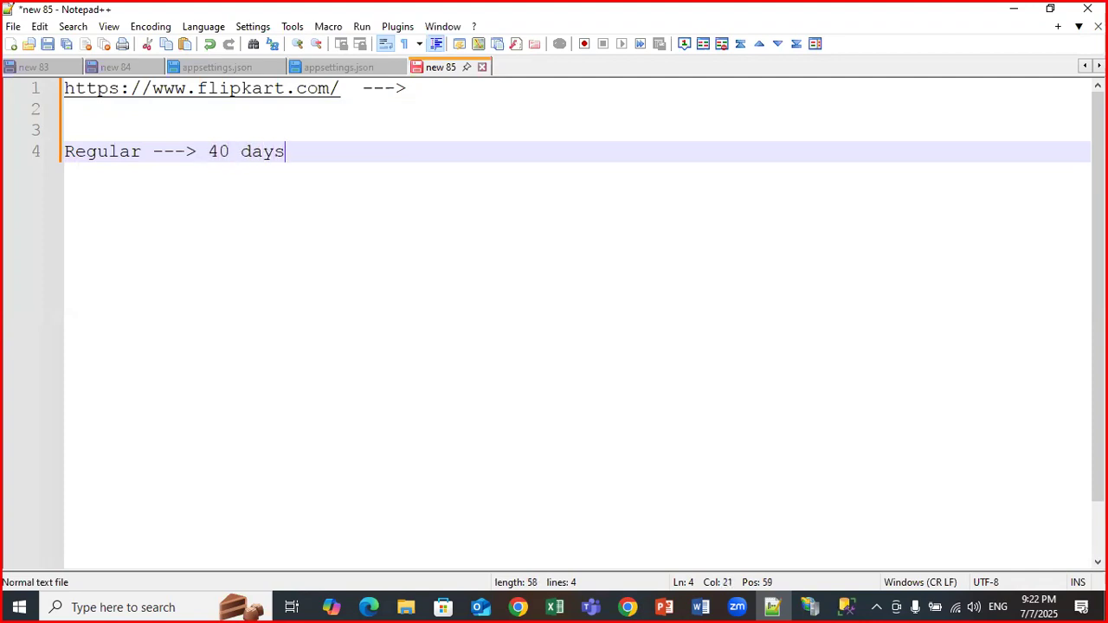
type("---> 10K")
Insert 'Training' after 'Regular' and select the finished pricing line.
left_click_drag(405, 152, 39, 151)
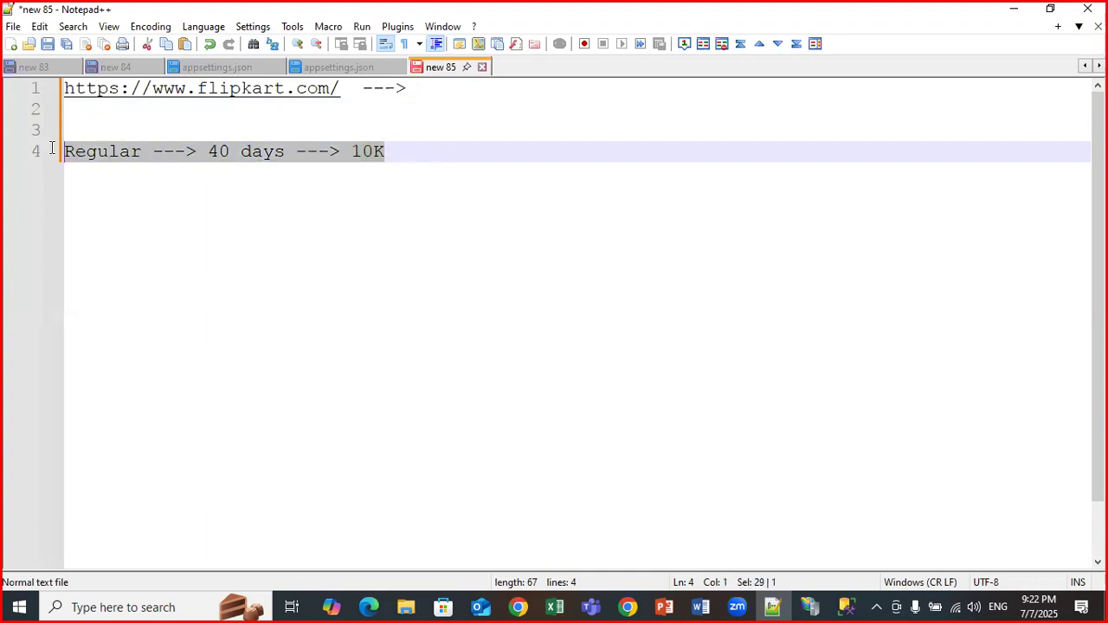
left_click(135, 153)
left_click(149, 152)
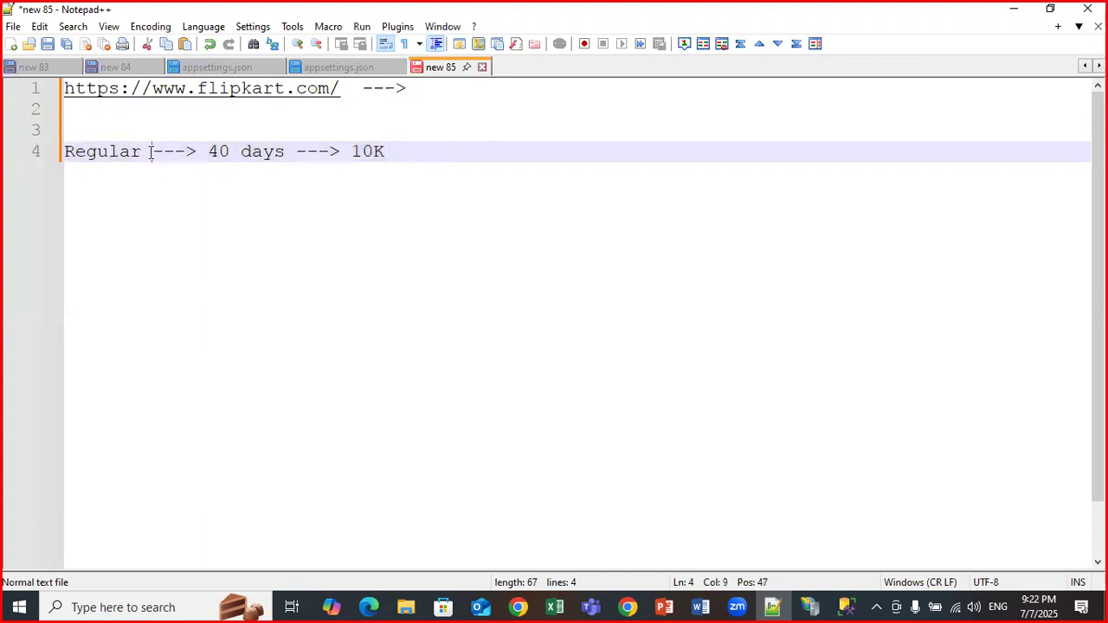
type("Training")
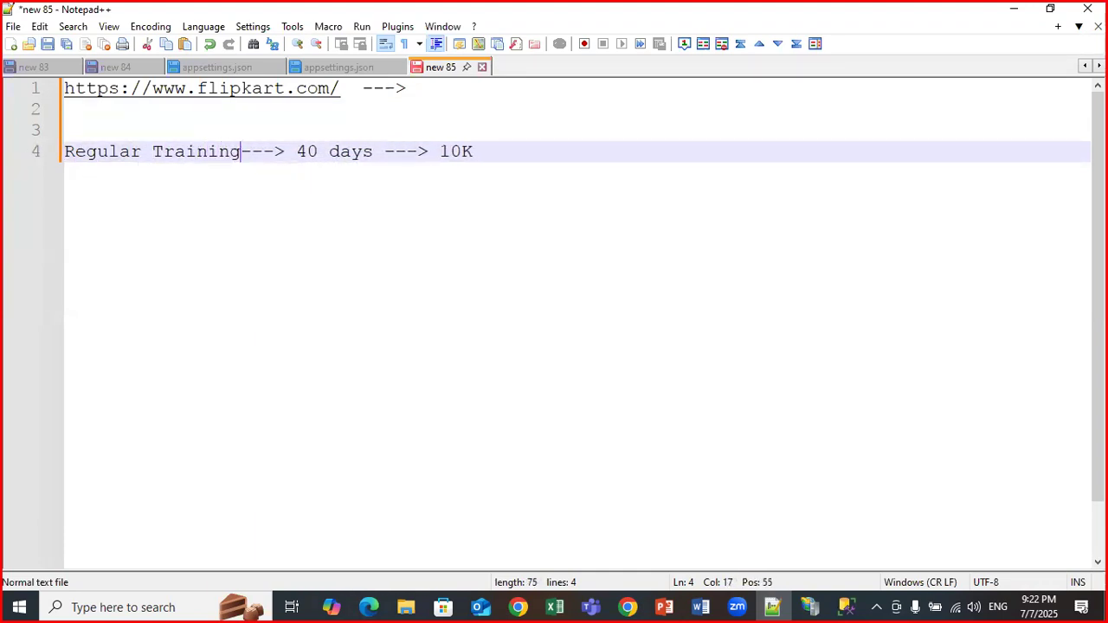
left_click(453, 150)
left_click_drag(492, 153, 65, 154)
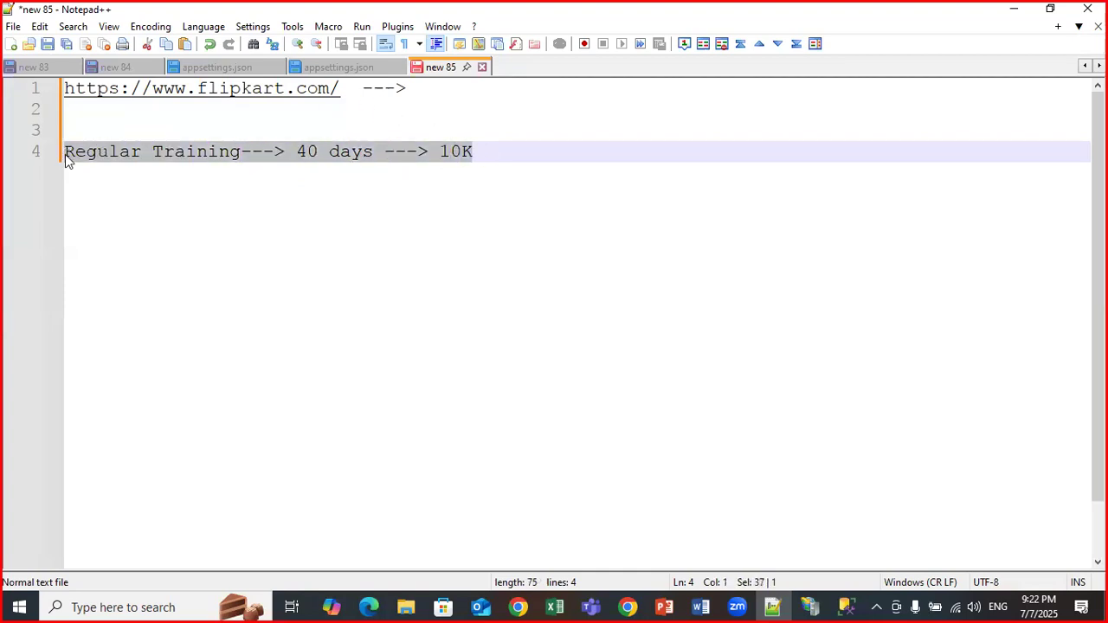
Bring JMeter Course Content.docx forward and read Module 1, highlighting Testing Lifecycle and Overview of JMeter.
mouse_move(701, 606)
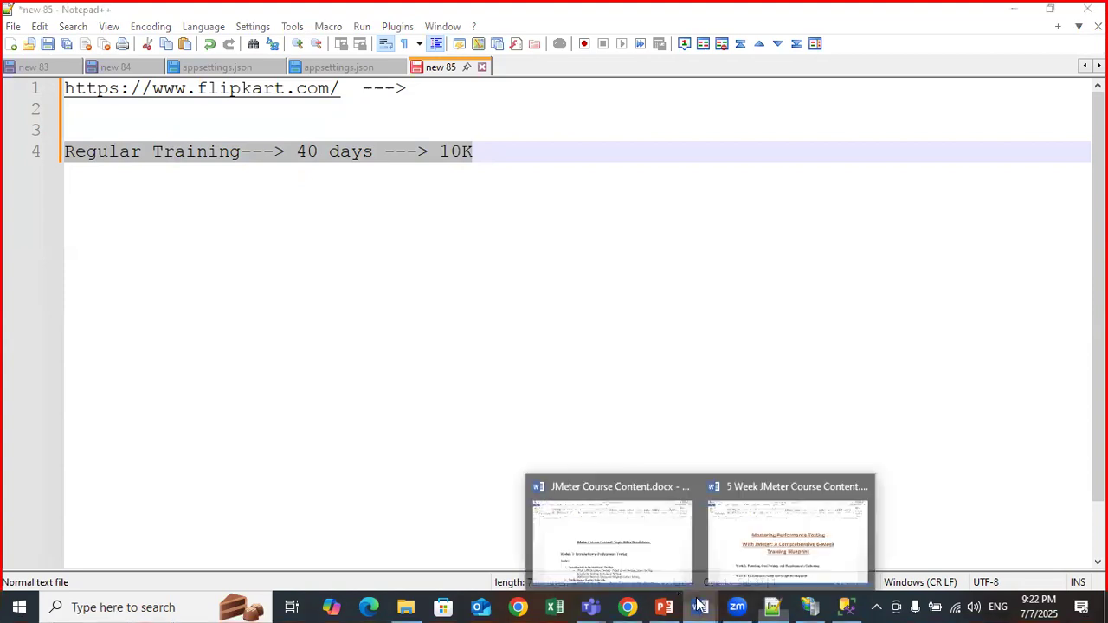
left_click(618, 544)
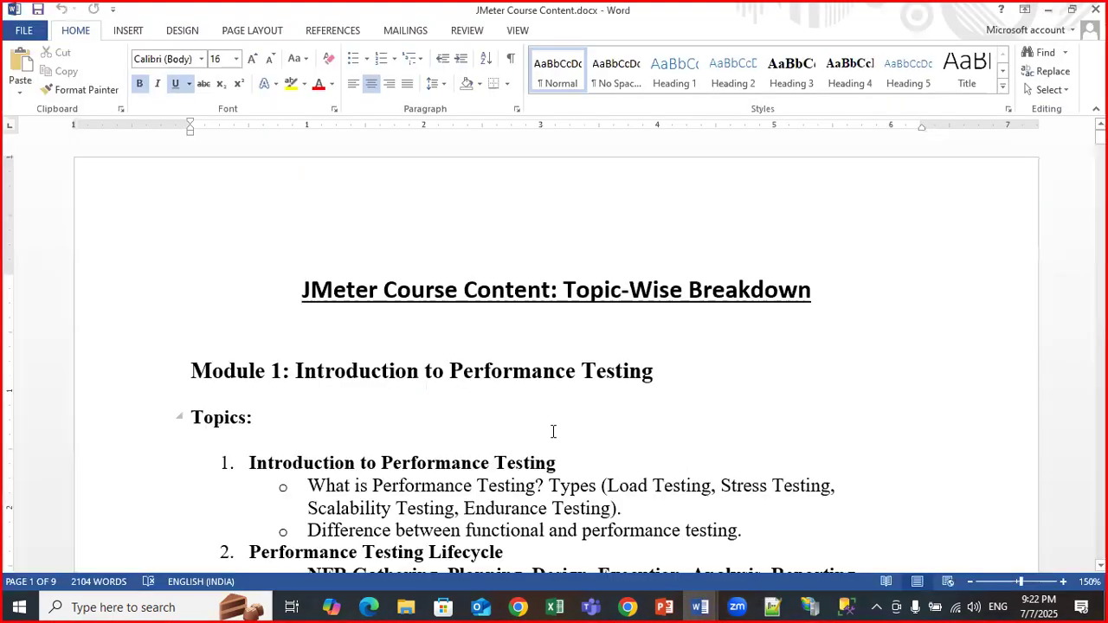
scroll(553, 431, "down", 1)
scroll(611, 346, "down", 2)
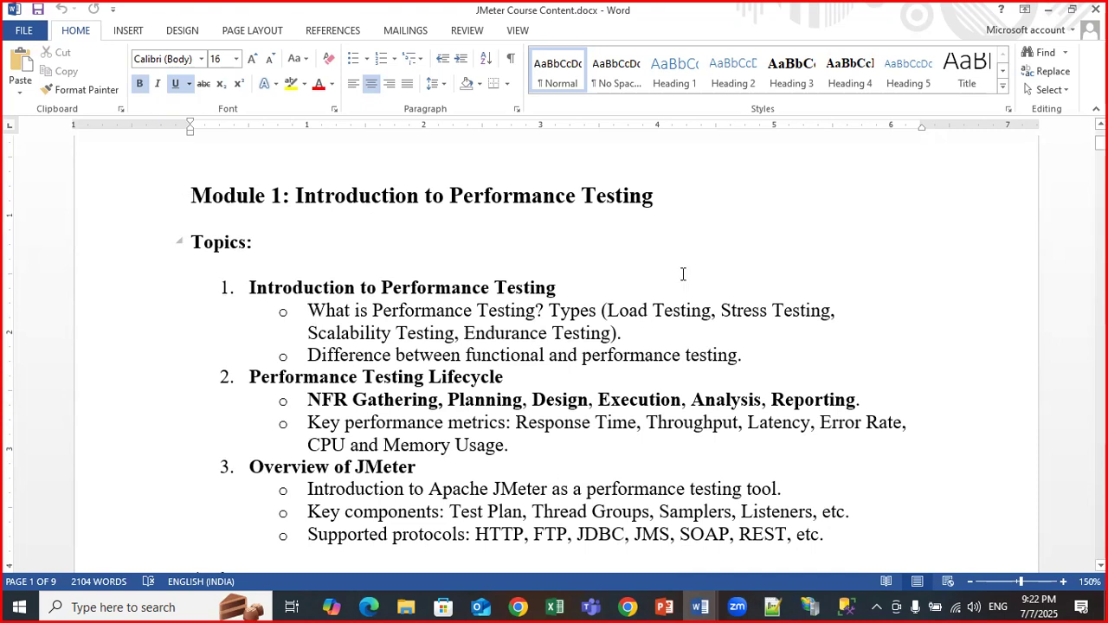
scroll(647, 267, "down", 3)
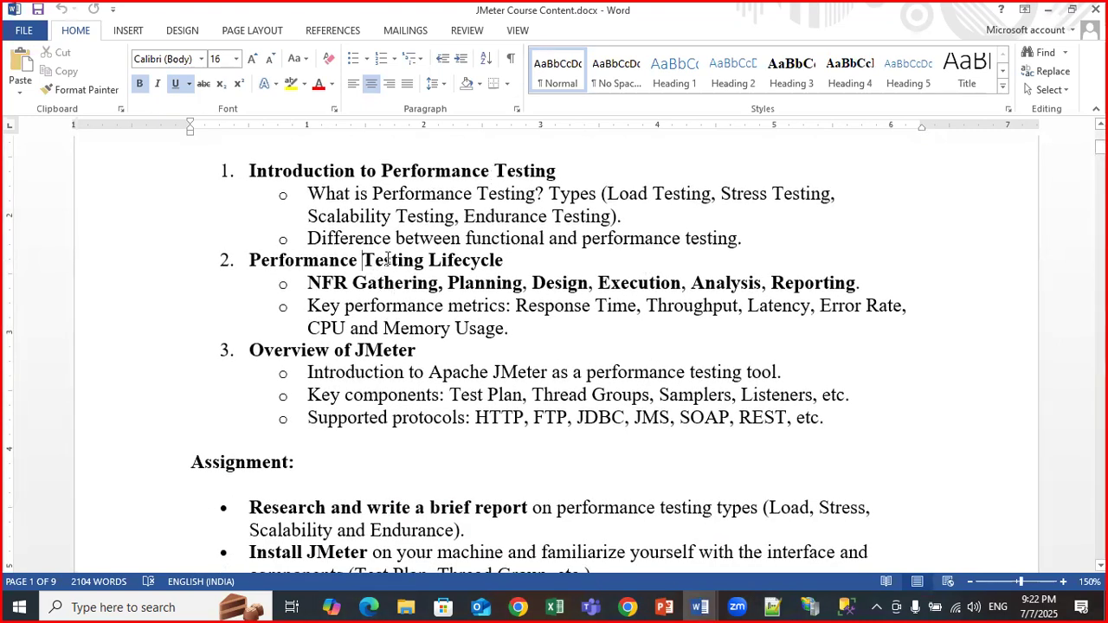
left_click_drag(365, 260, 516, 263)
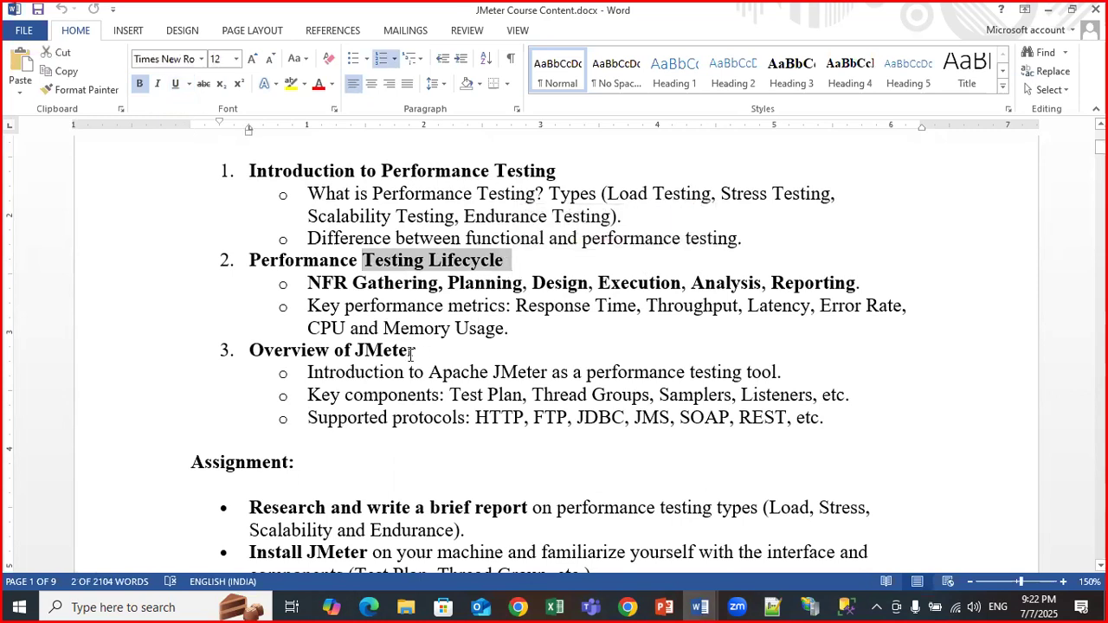
scroll(336, 299, "down", 2)
left_click_drag(335, 299, 836, 354)
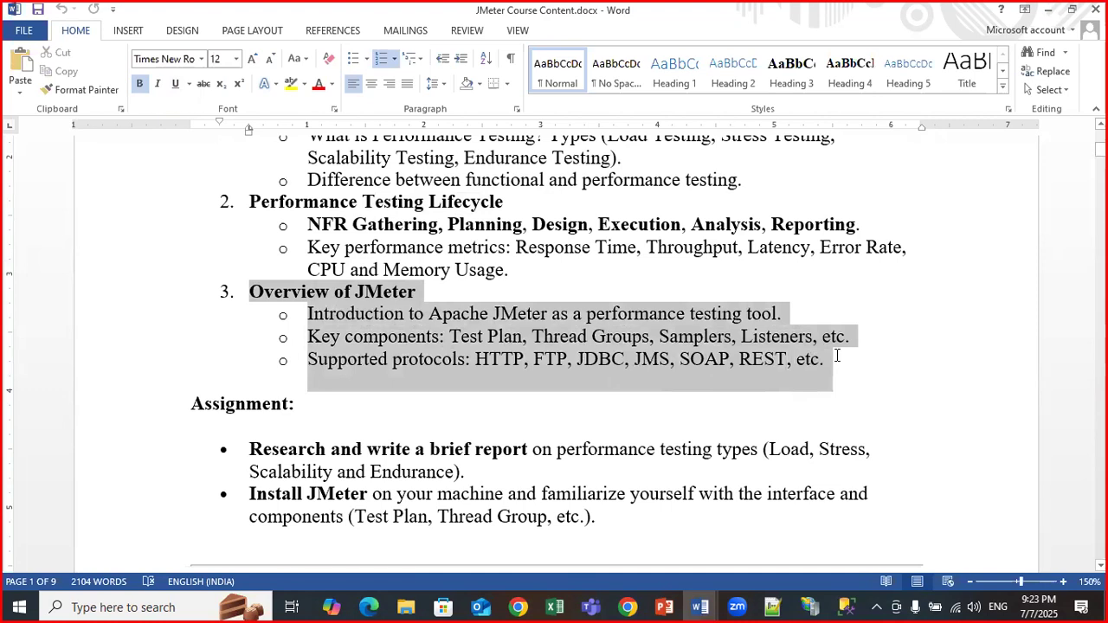
left_click(599, 227)
scroll(598, 227, "down", 2)
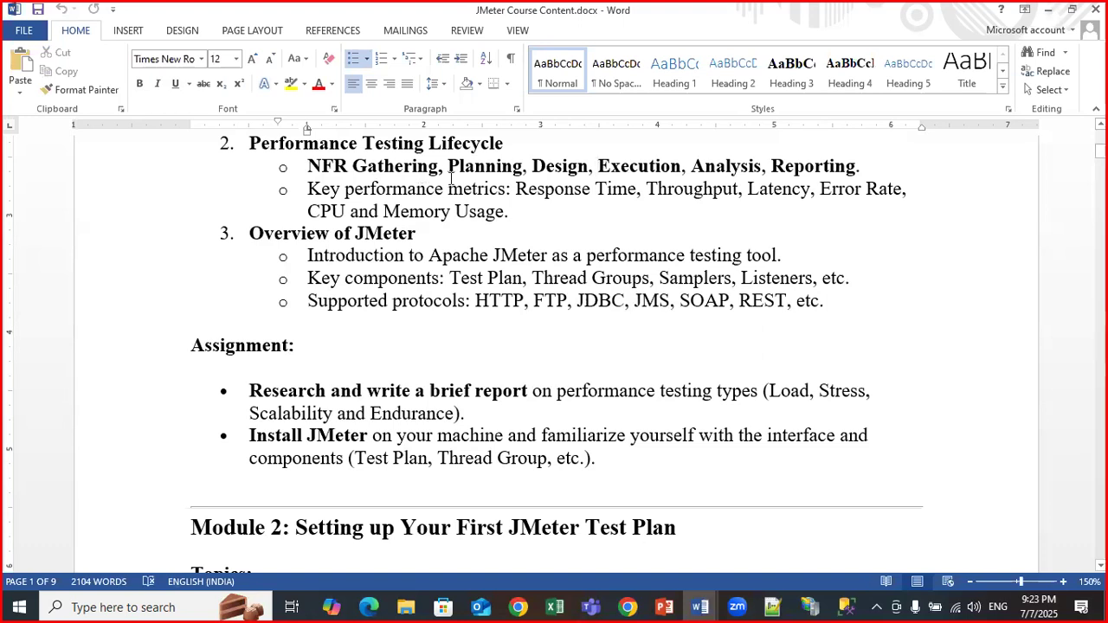
double_click(355, 255)
left_click(363, 278)
Scroll to Module 2 and highlight 'First JMeter Test Plan' in its heading.
scroll(375, 302, "down", 6)
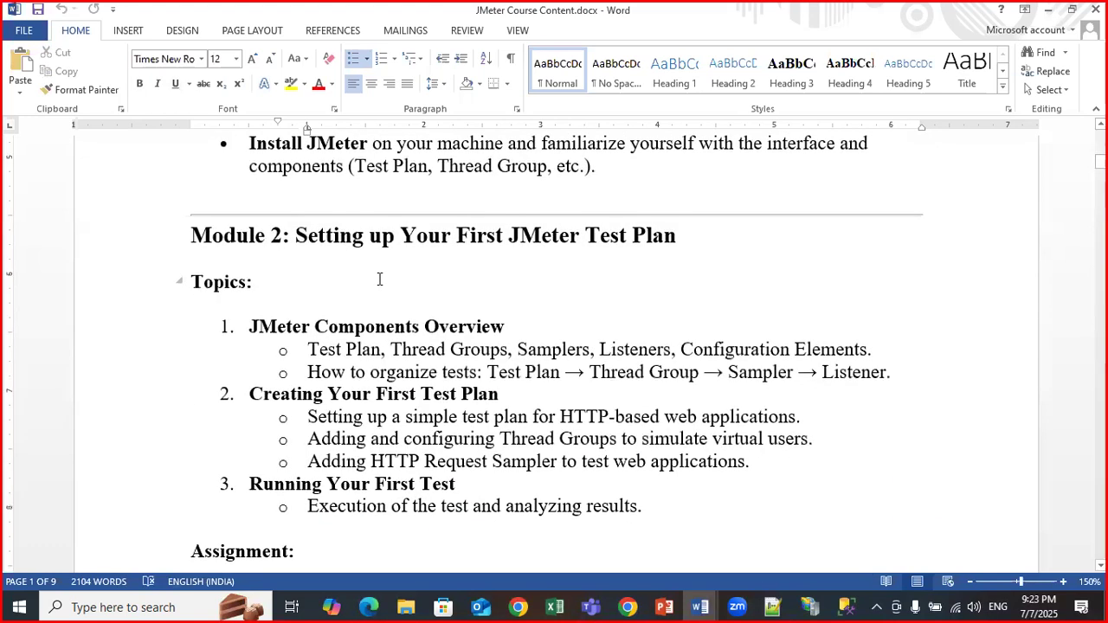
scroll(379, 279, "down", 1)
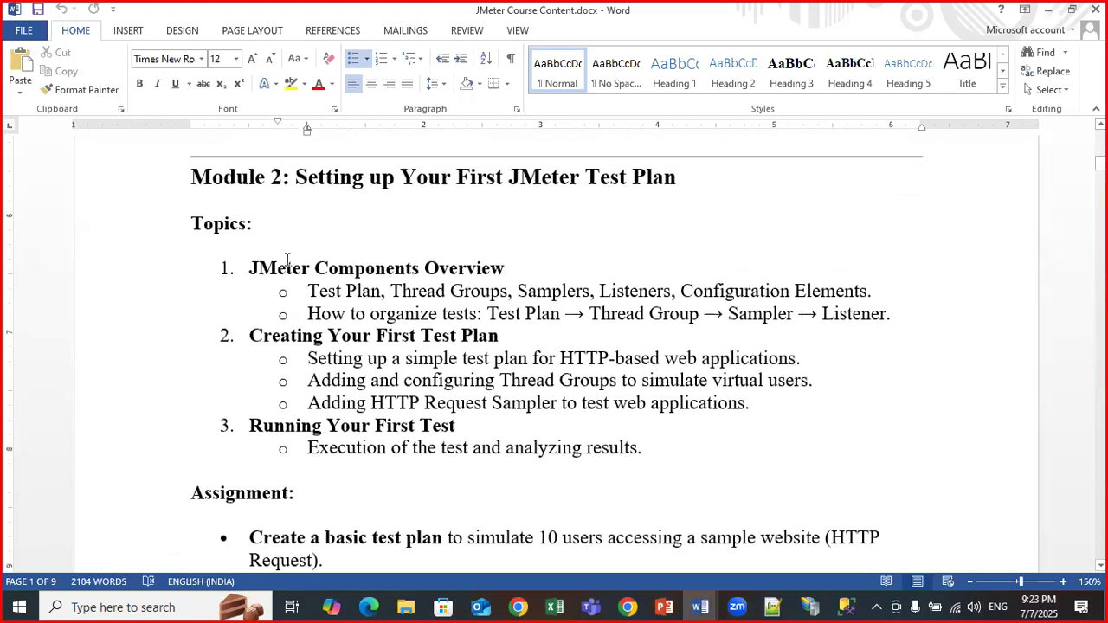
left_click_drag(471, 177, 686, 176)
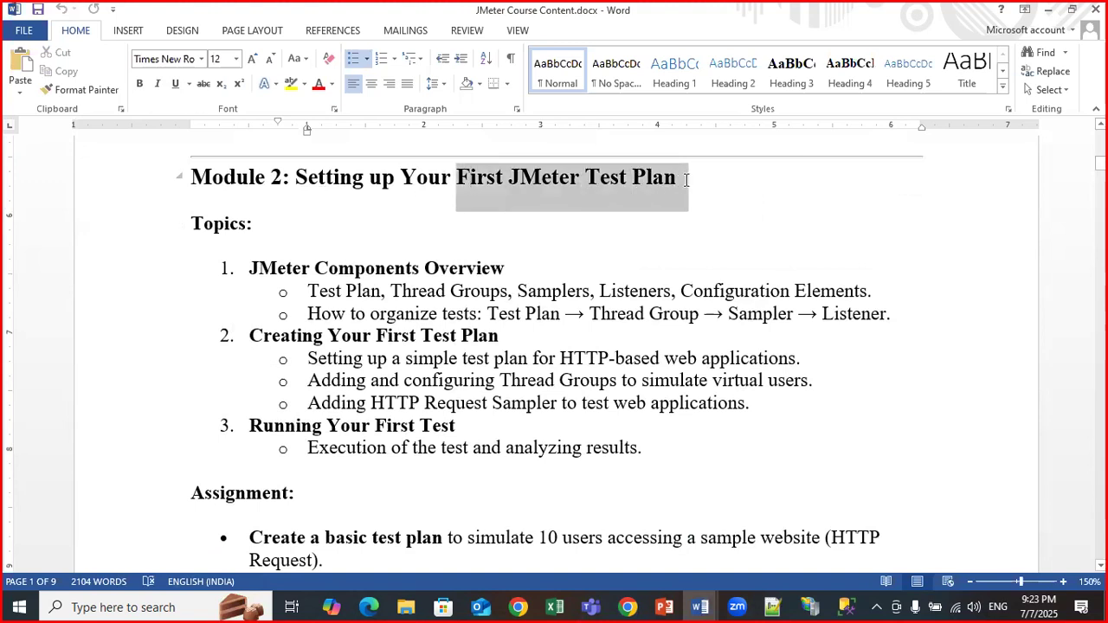
left_click(470, 358)
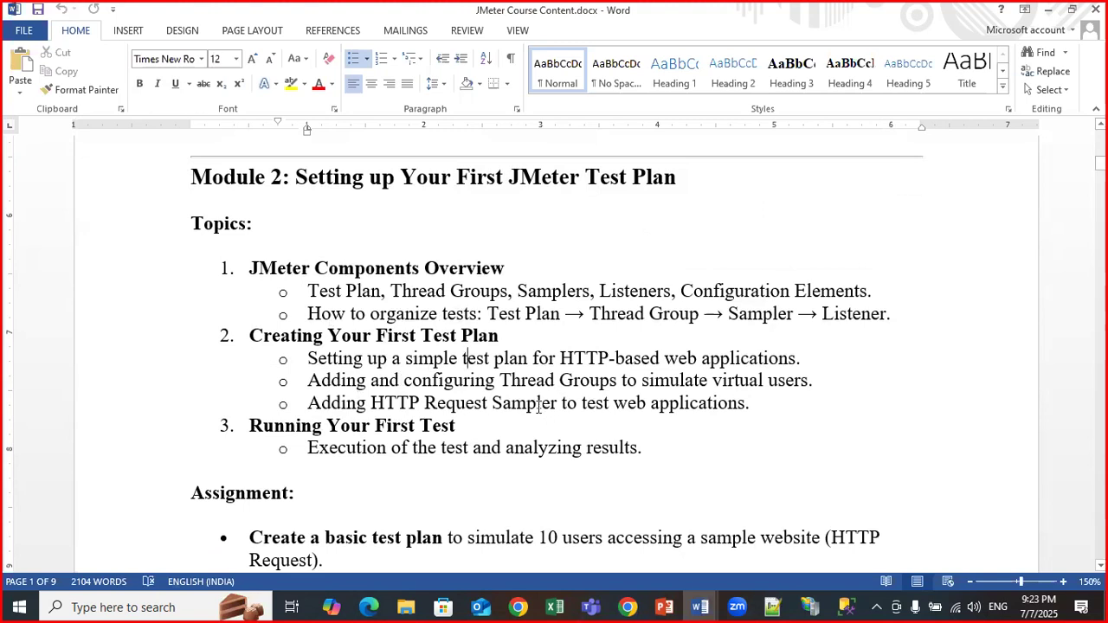
scroll(537, 407, "down", 10)
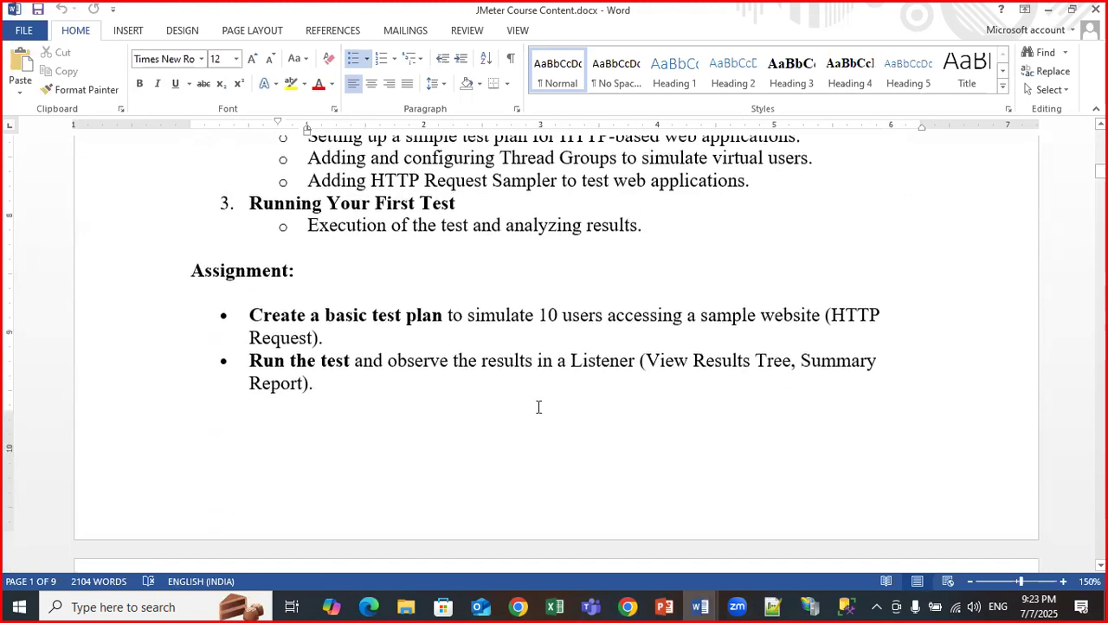
Highlight 'Parameterization' and 'CSV Data Set Config' in Module 3, then scroll down to Module 4.
left_click(388, 198)
left_click_drag(294, 175, 465, 176)
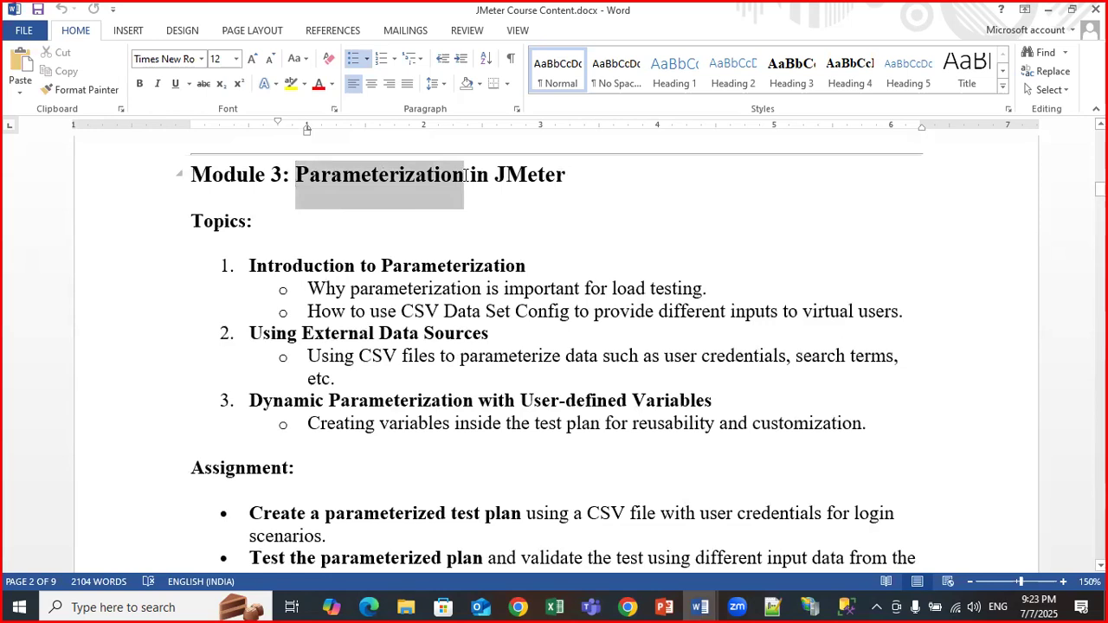
left_click_drag(401, 311, 568, 311)
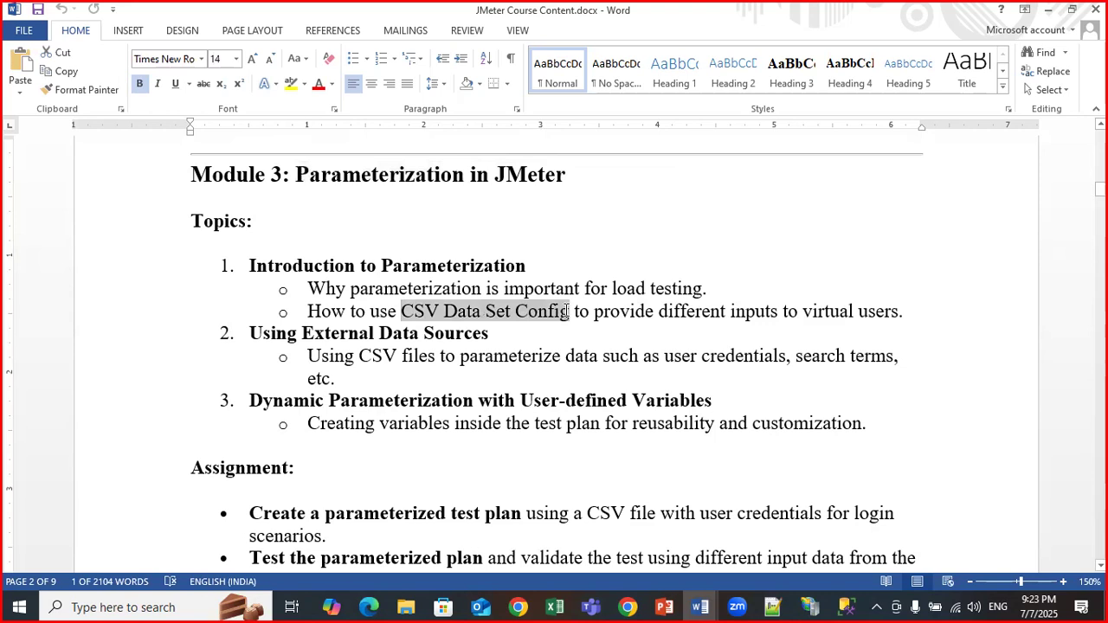
left_click_drag(568, 312, 564, 311)
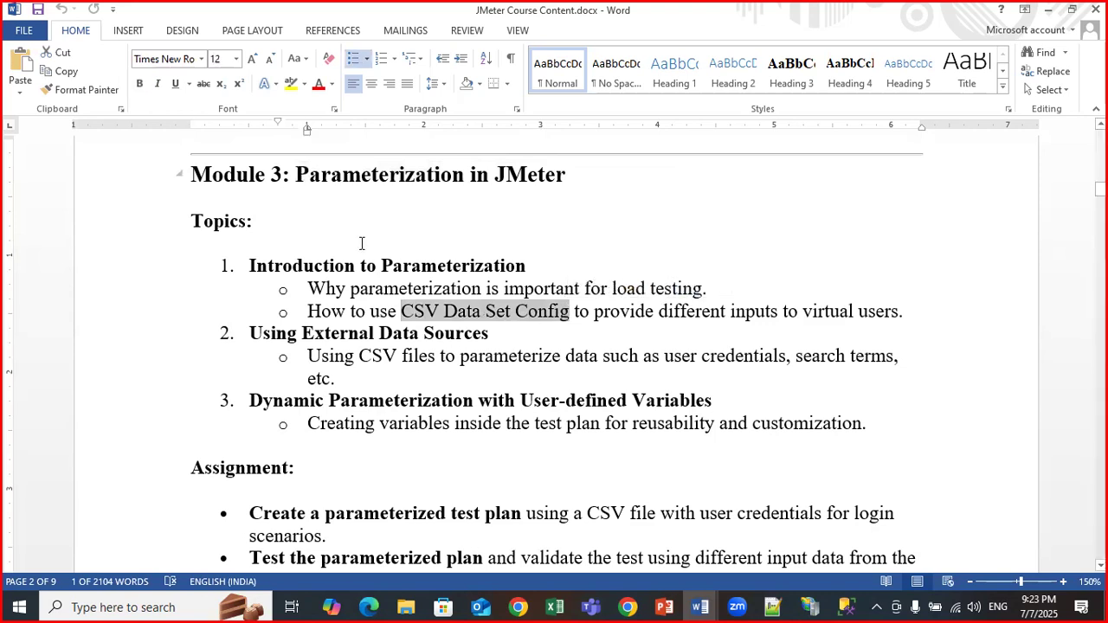
left_click(424, 317)
left_click_drag(401, 312, 553, 314)
left_click(431, 315)
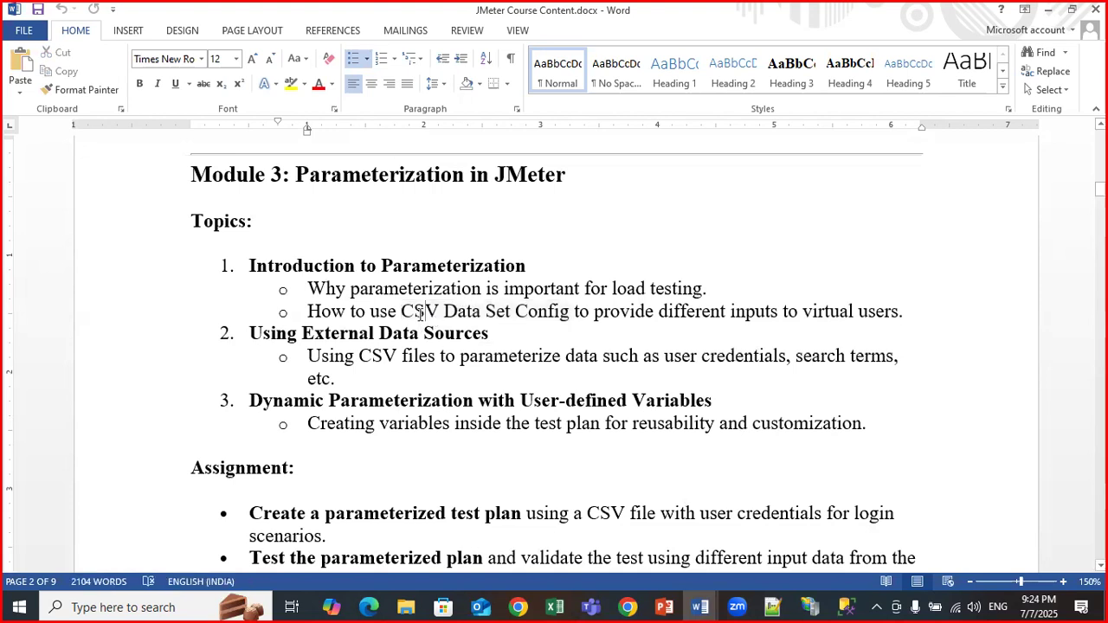
scroll(420, 313, "down", 1)
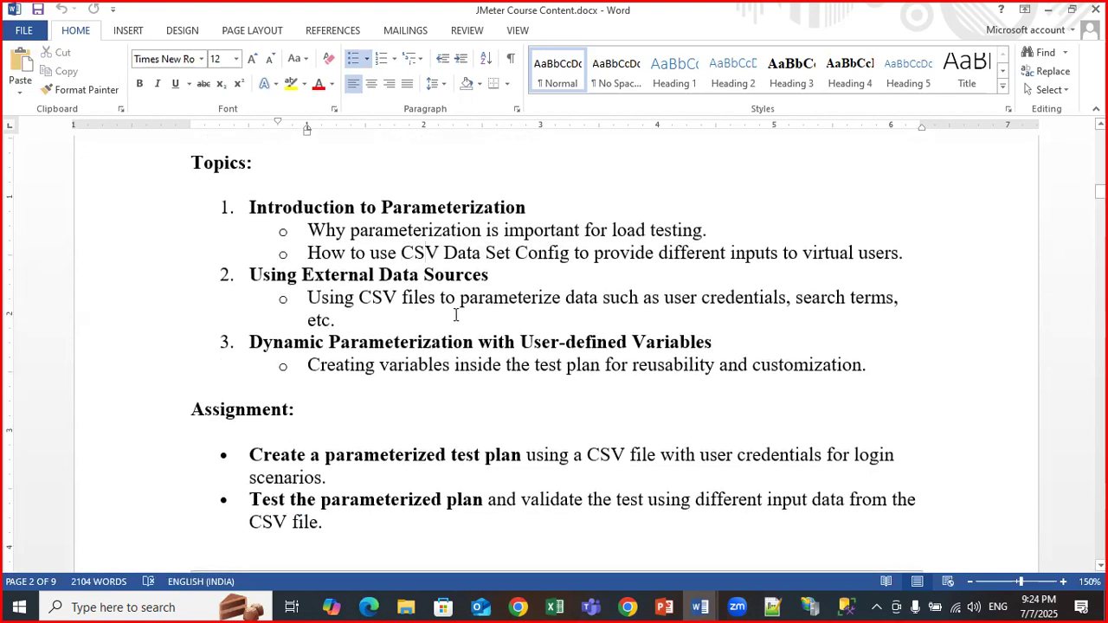
scroll(461, 337, "down", 5)
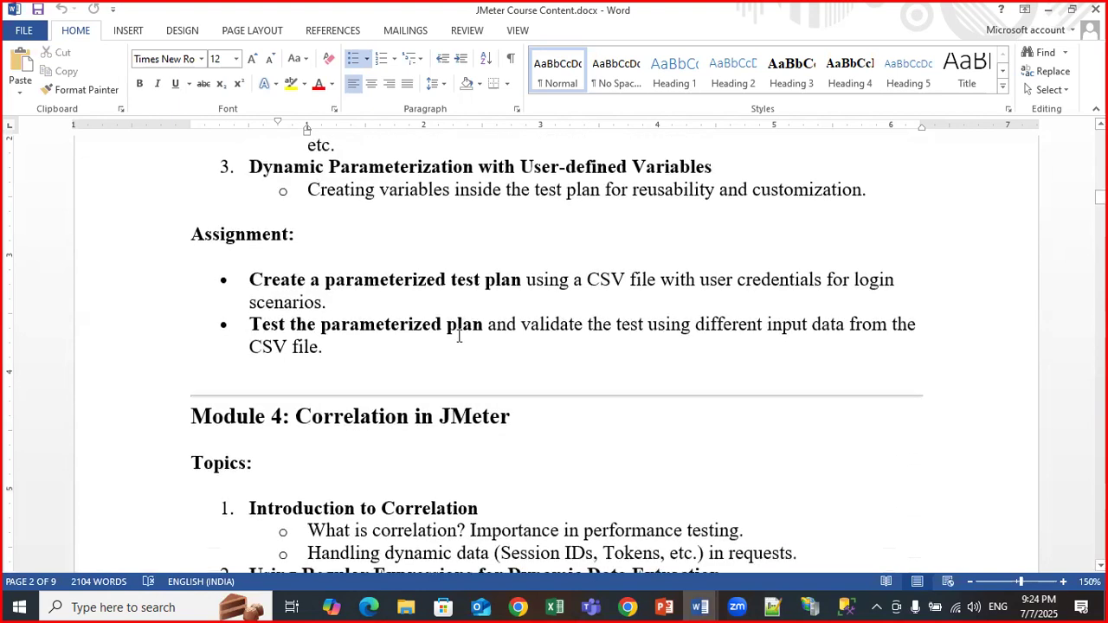
scroll(329, 257, "down", 2)
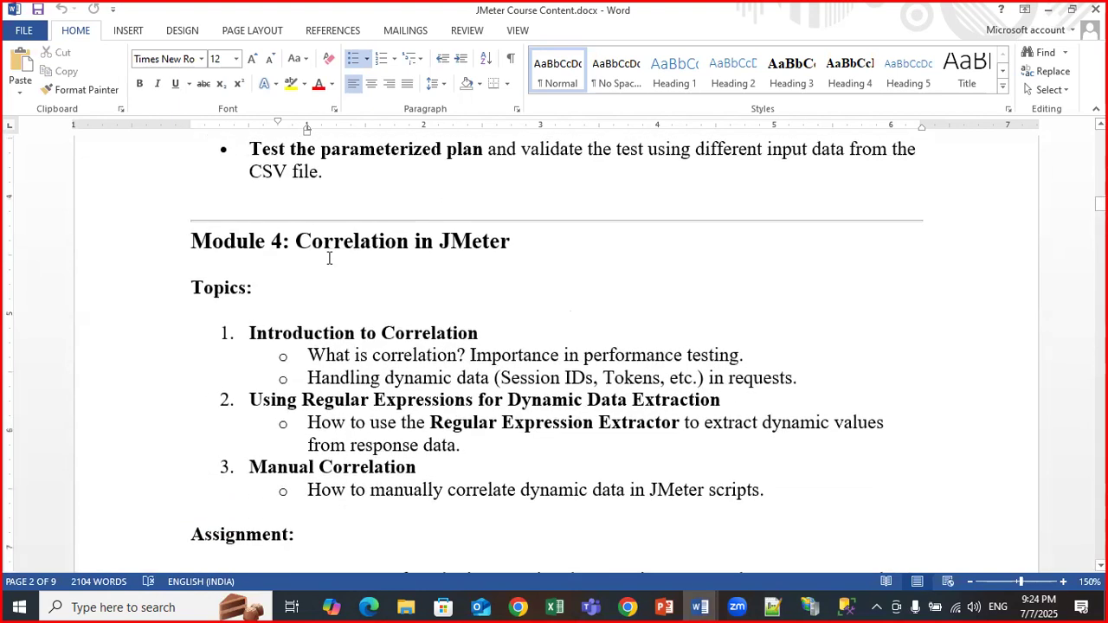
double_click(343, 181)
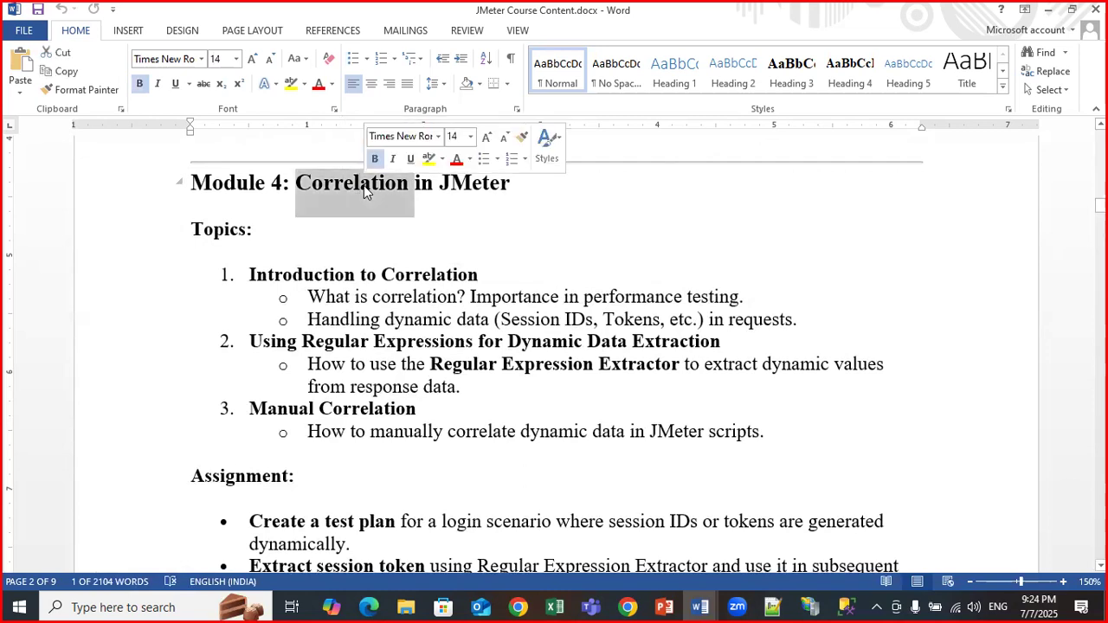
left_click(351, 191)
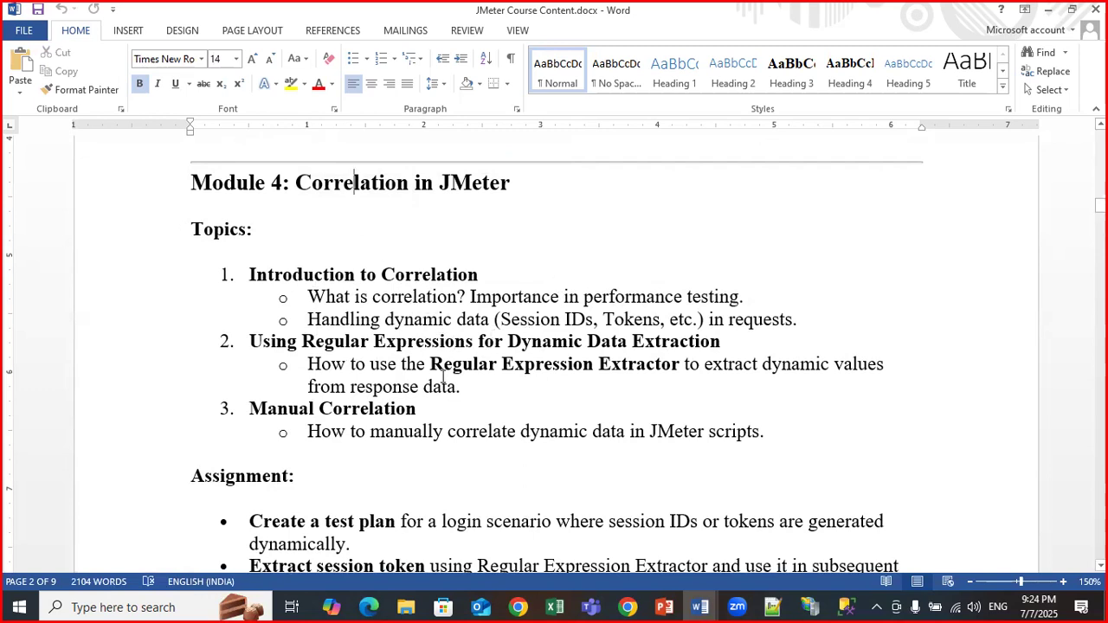
left_click_drag(430, 363, 641, 354)
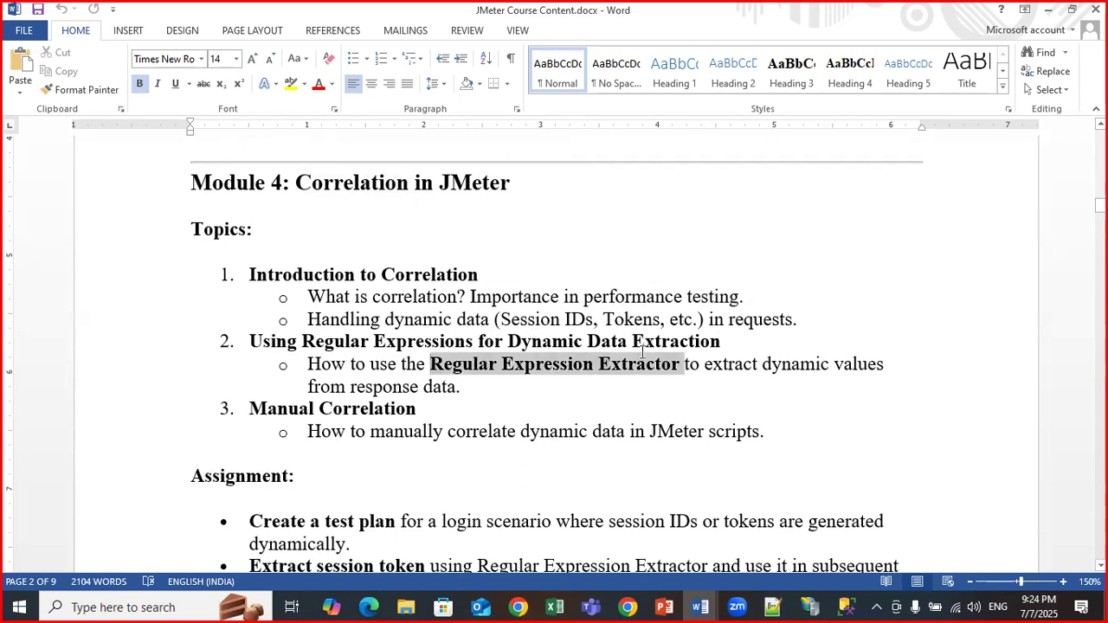